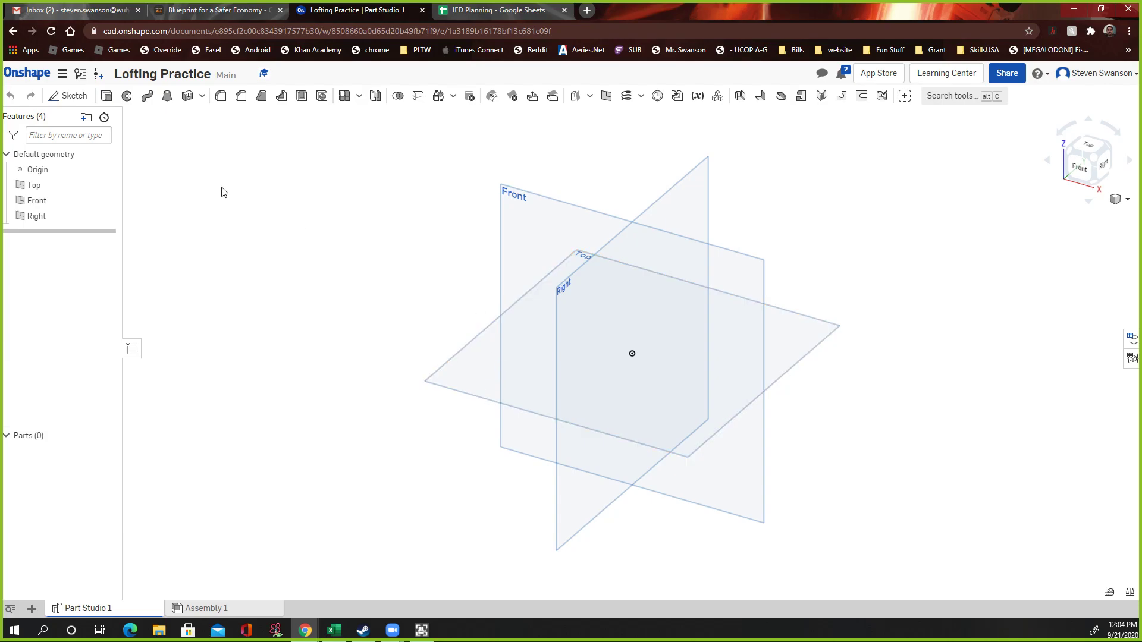
# Sketch an ellipse on the Top plane, centred on the origin, about 4.78 in wide and 1.92 in high
pyautogui.click(74, 99)
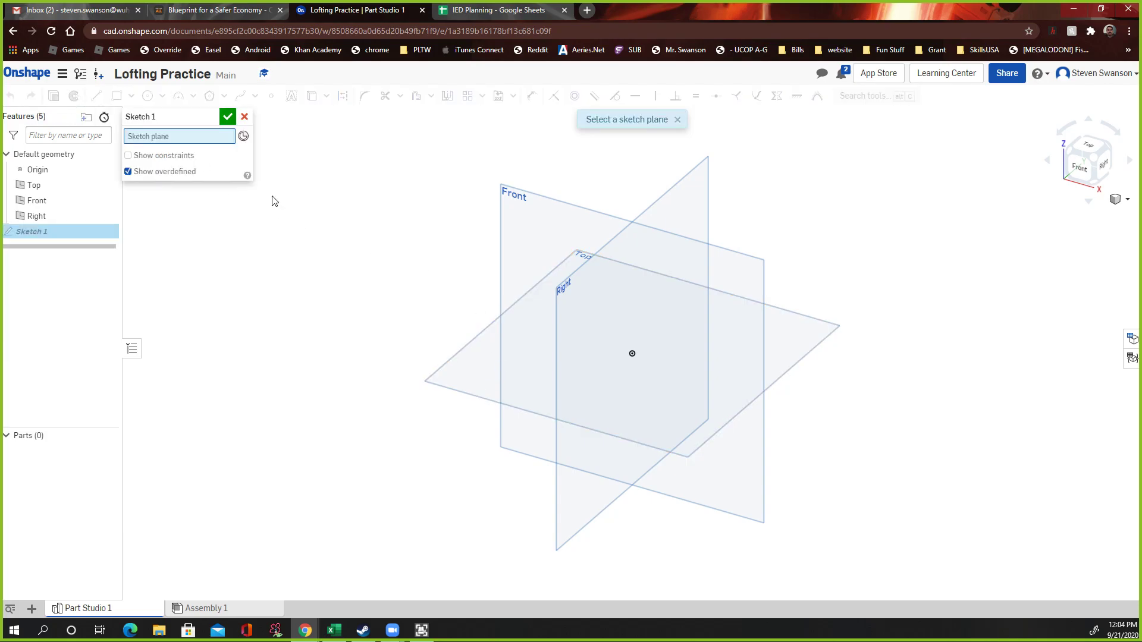
pyautogui.click(442, 382)
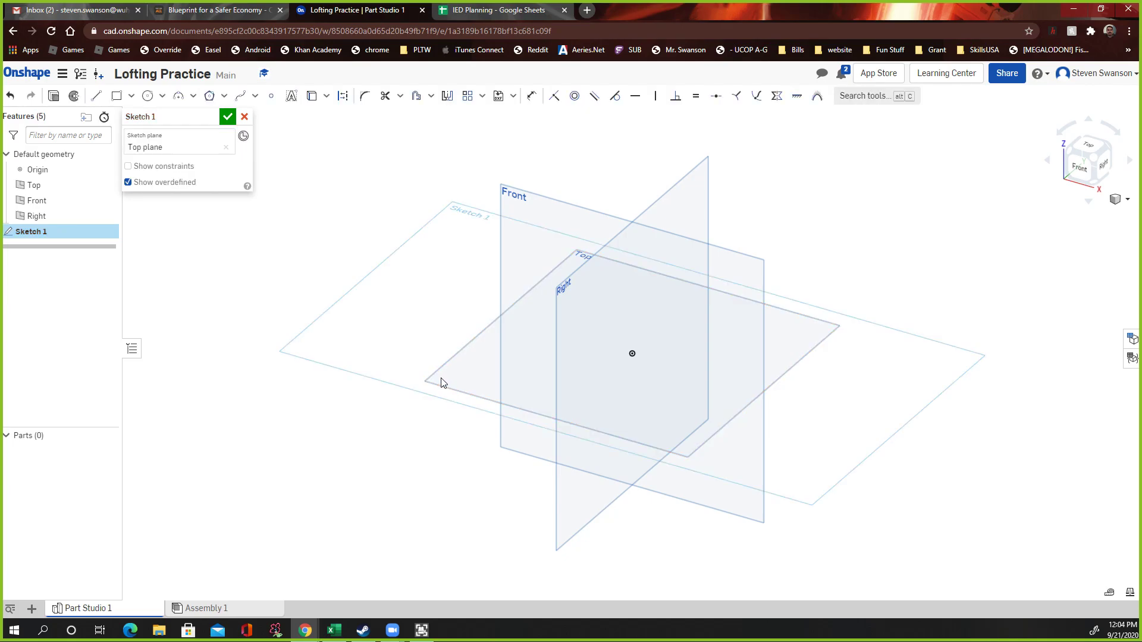
pyautogui.click(1099, 149)
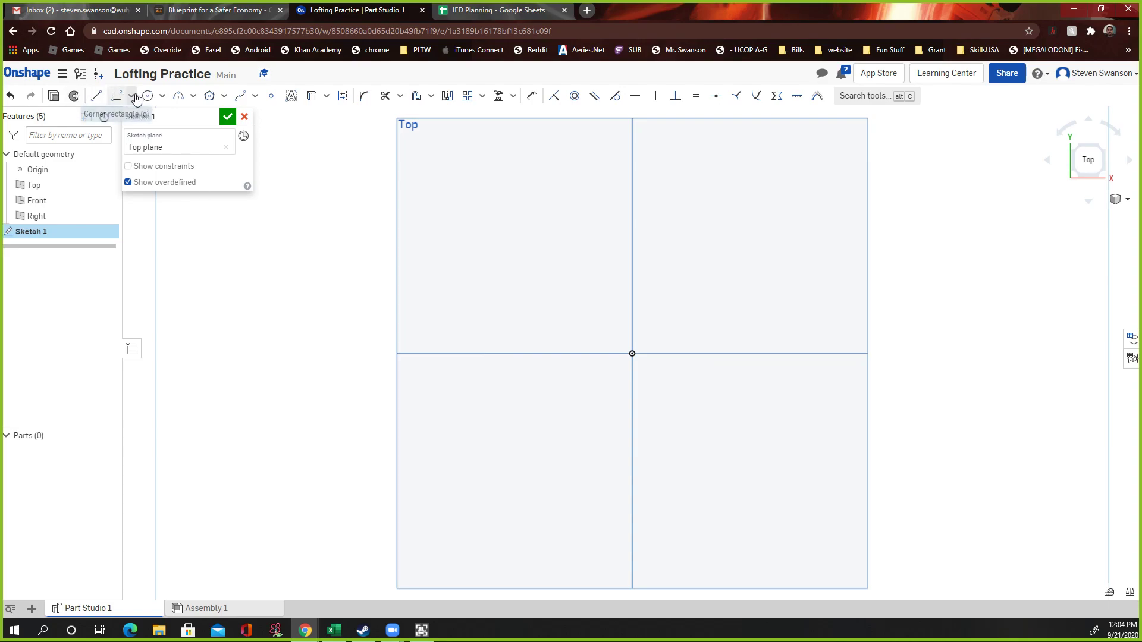
pyautogui.click(162, 96)
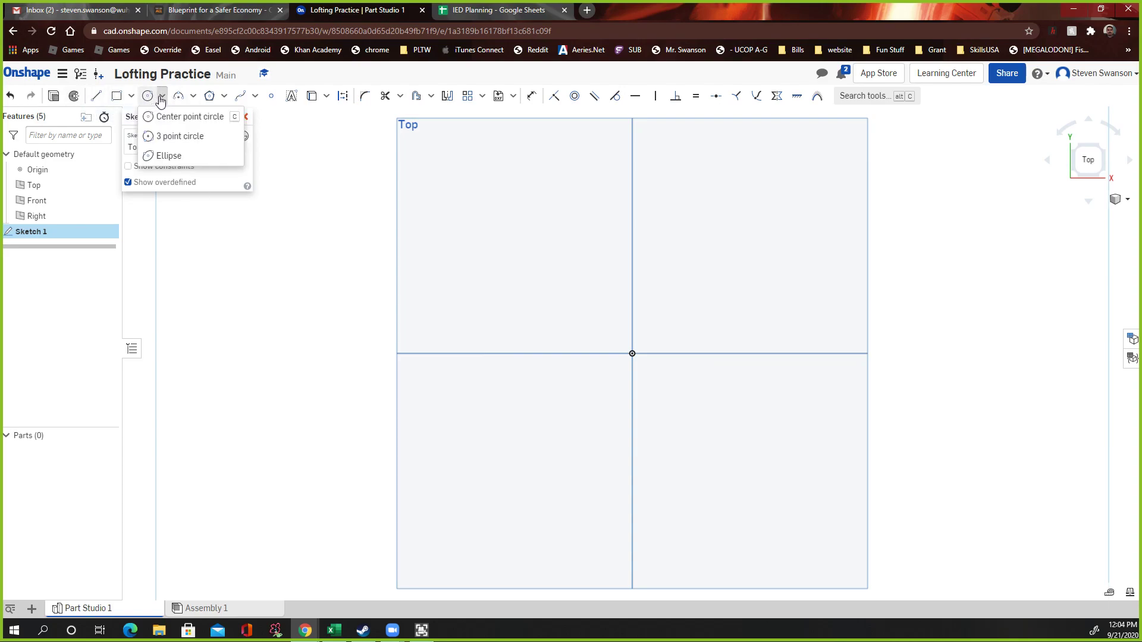
pyautogui.click(167, 156)
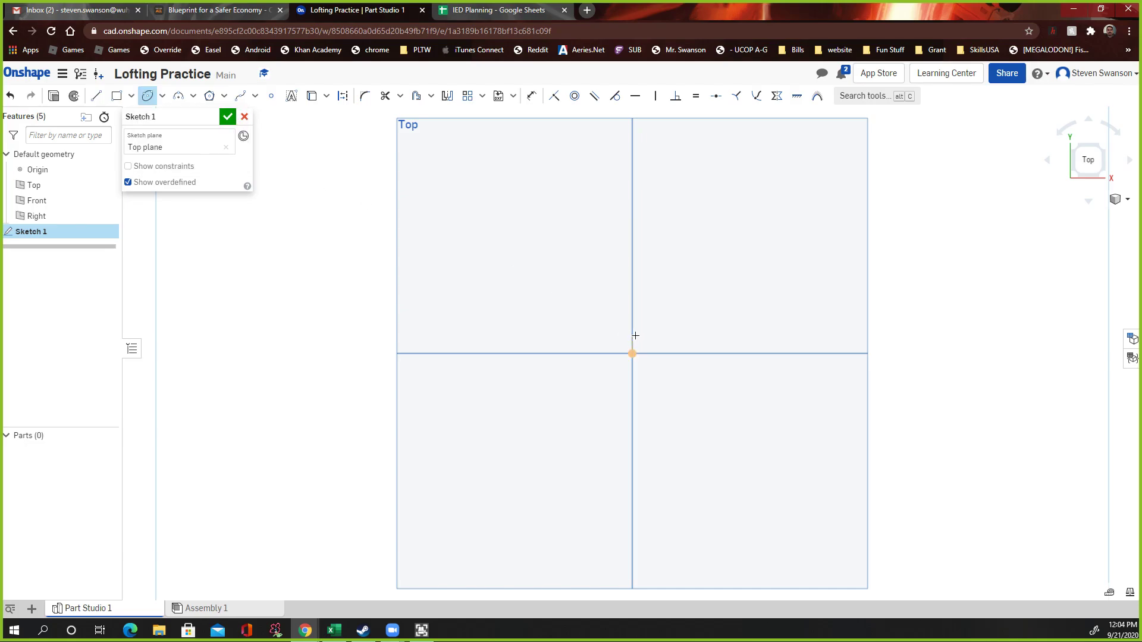
pyautogui.click(632, 353)
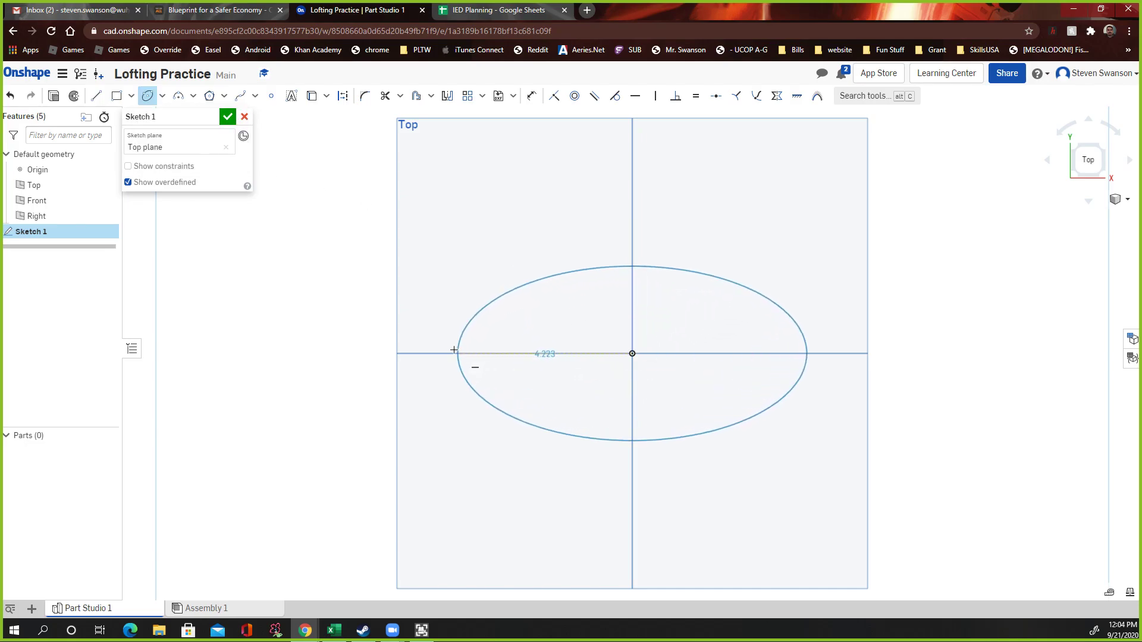
pyautogui.click(444, 352)
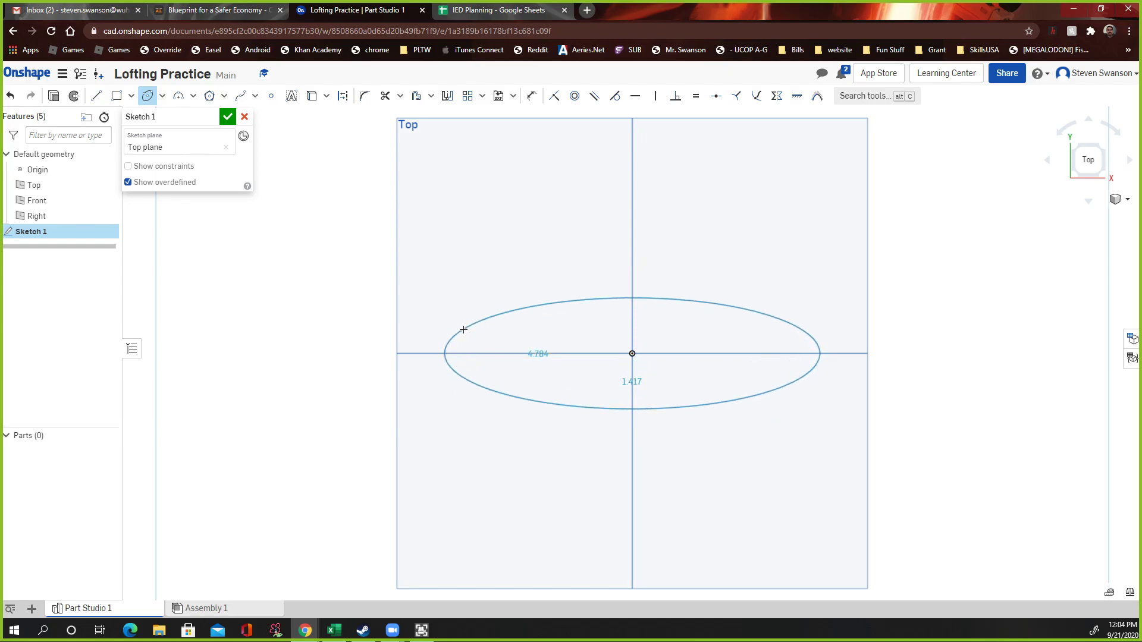
pyautogui.click(452, 332)
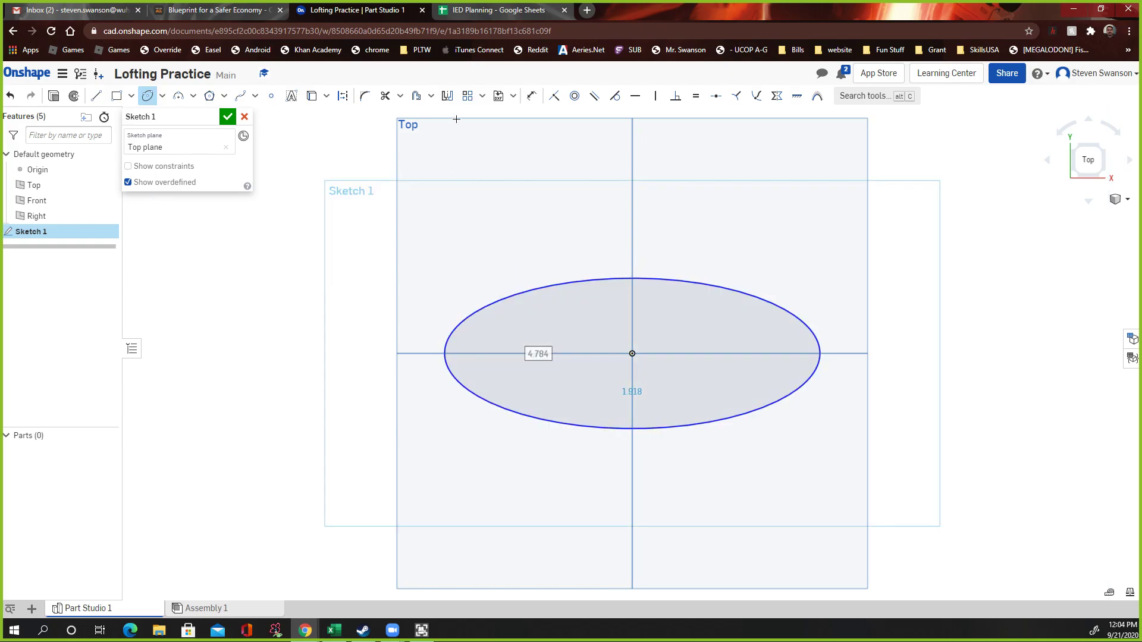
# Dimension the ellipse's horizontal width as 4 in
pyautogui.click(531, 95)
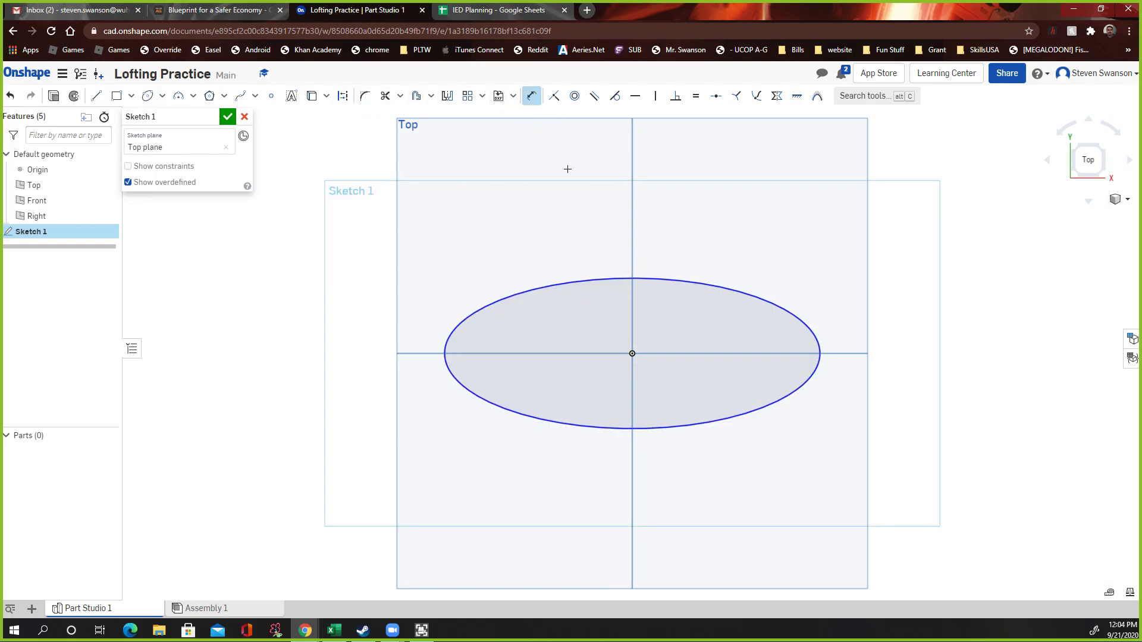
pyautogui.click(605, 278)
pyautogui.click(622, 198)
pyautogui.write('4')
pyautogui.press('Return')
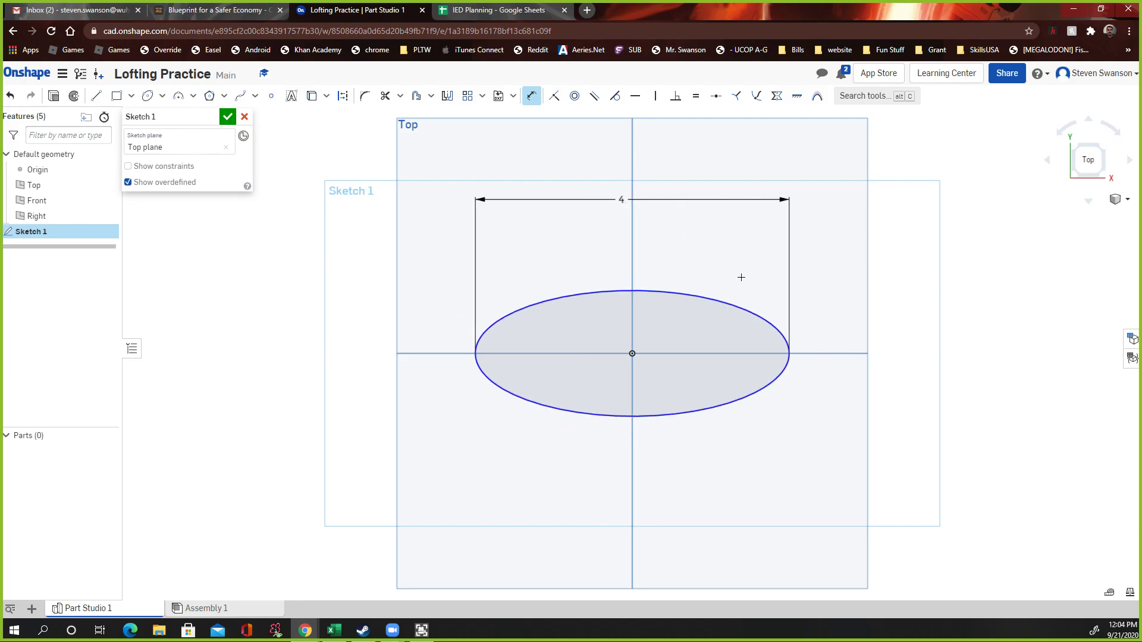
# Dimension the ellipse's vertical height as 1.5 in and finish the sketch
pyautogui.click(639, 289)
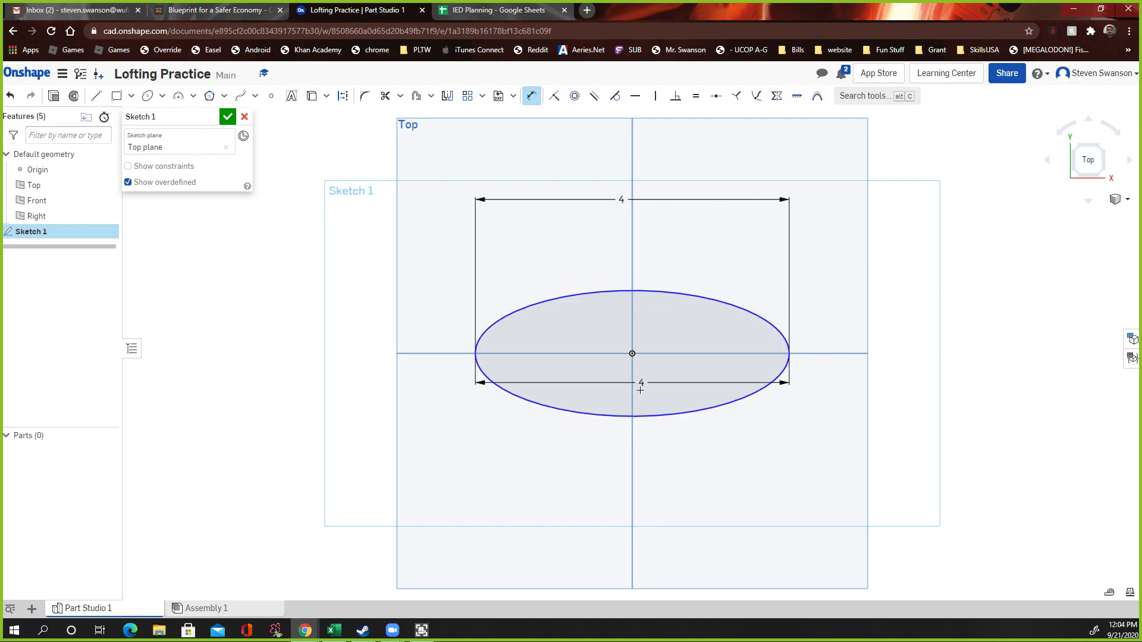
pyautogui.click(632, 416)
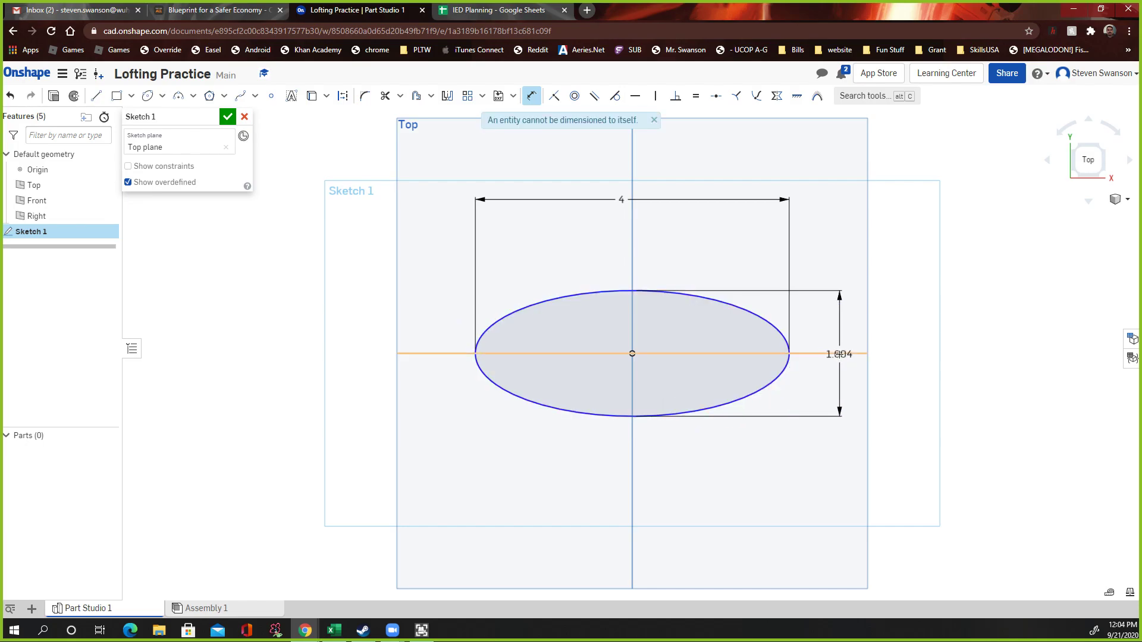
pyautogui.click(845, 353)
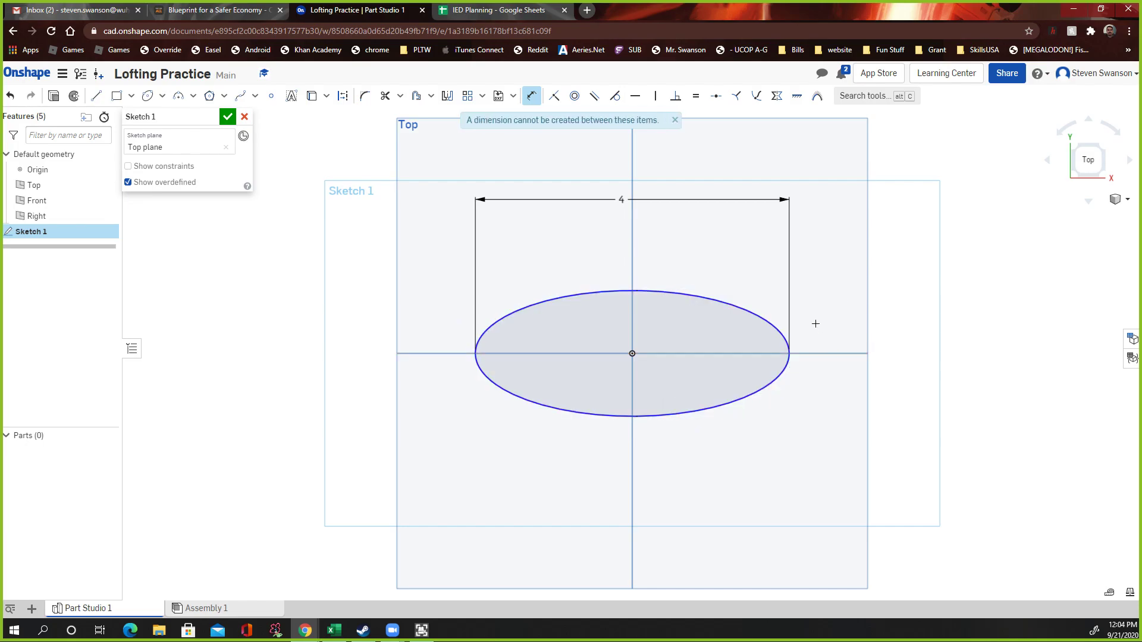
pyautogui.click(649, 292)
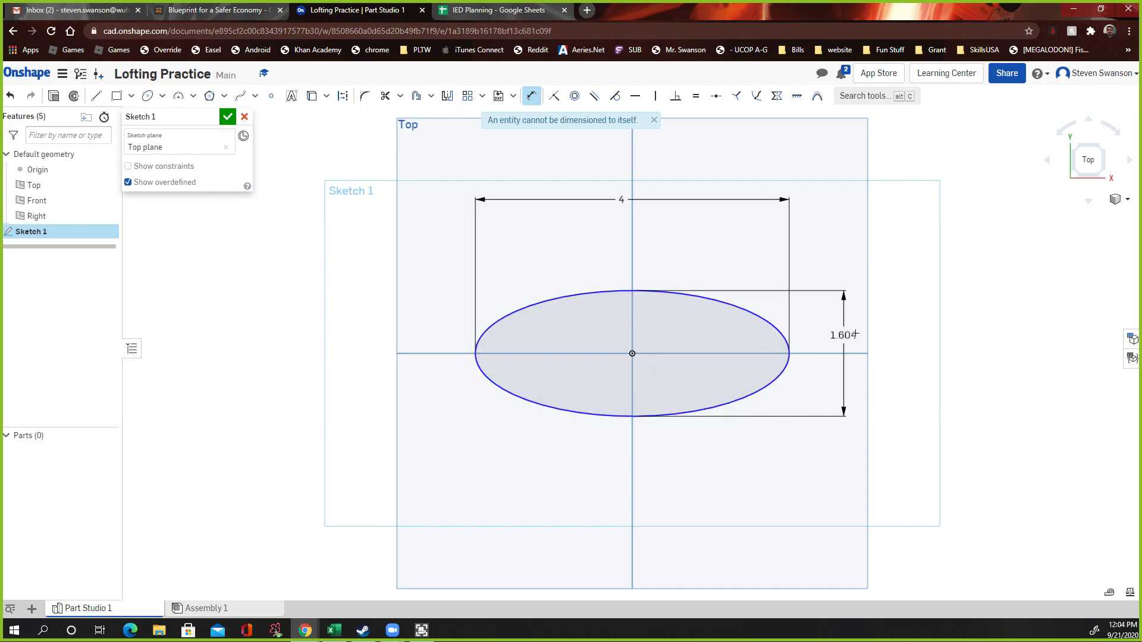
pyautogui.click(897, 353)
pyautogui.write('1.5')
pyautogui.press('Return')
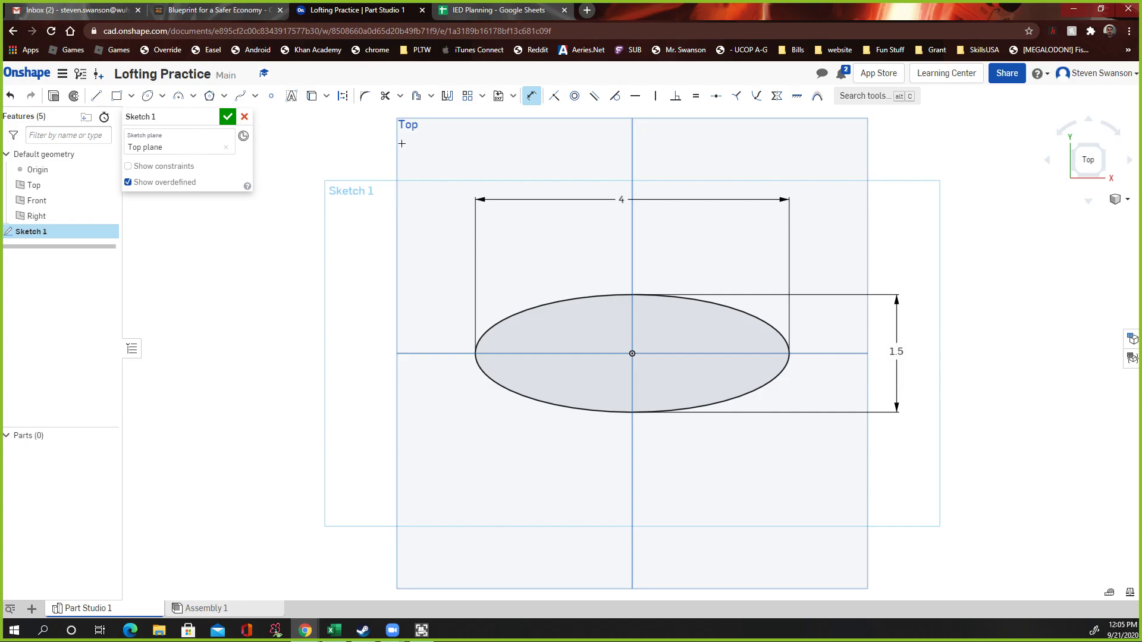
pyautogui.click(227, 117)
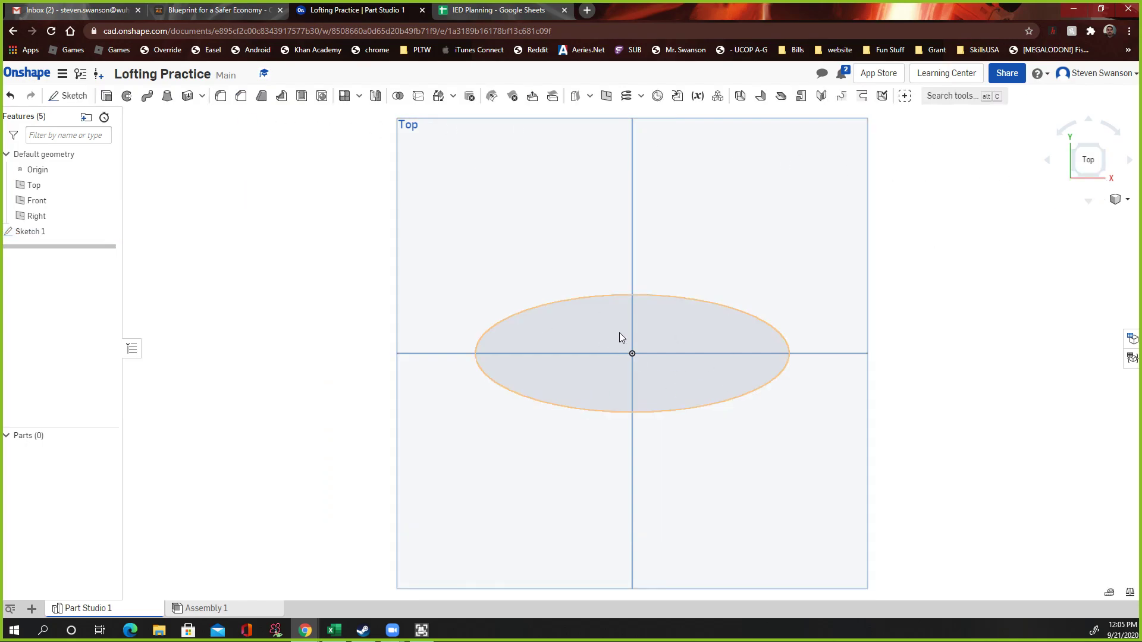
# Create a plane offset 5 in above the default Top plane
pyautogui.click(1116, 200)
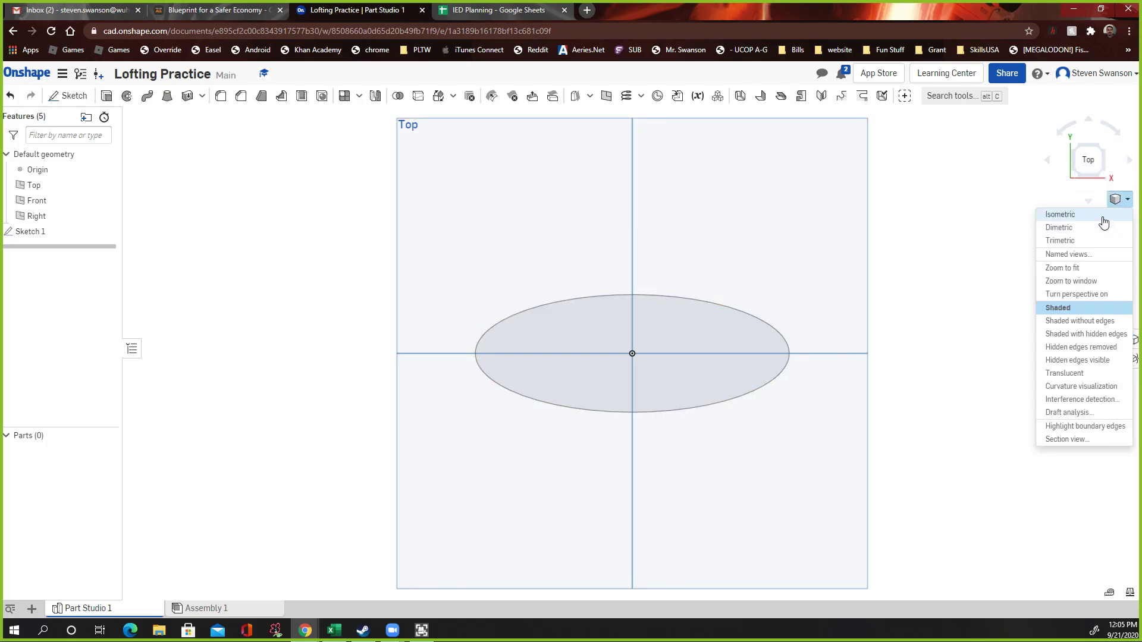
pyautogui.click(1103, 220)
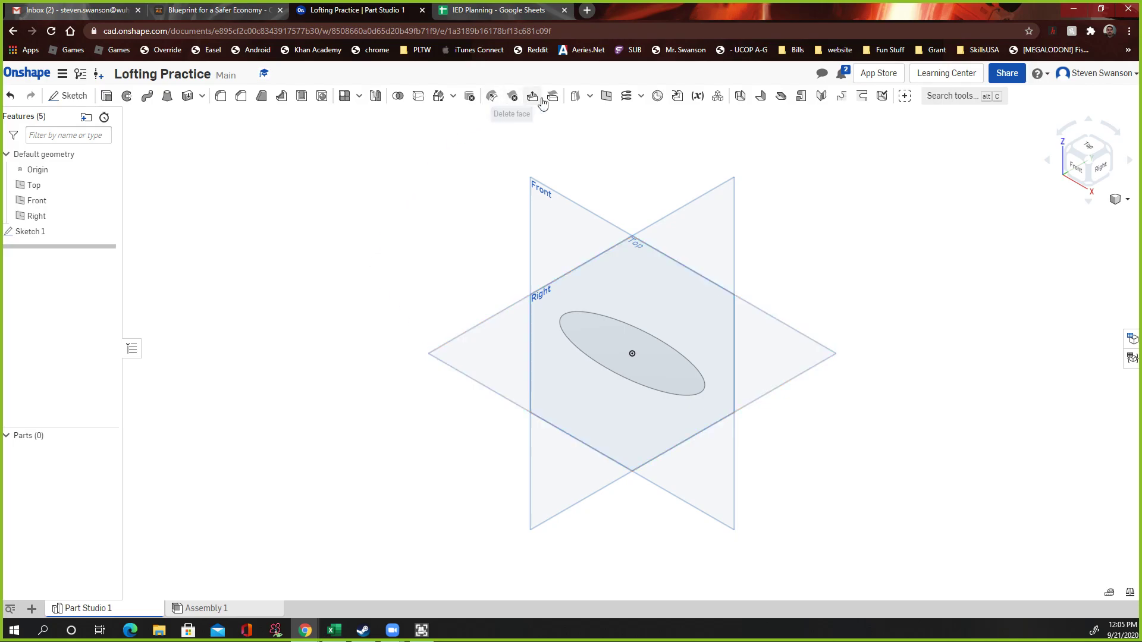
pyautogui.click(609, 99)
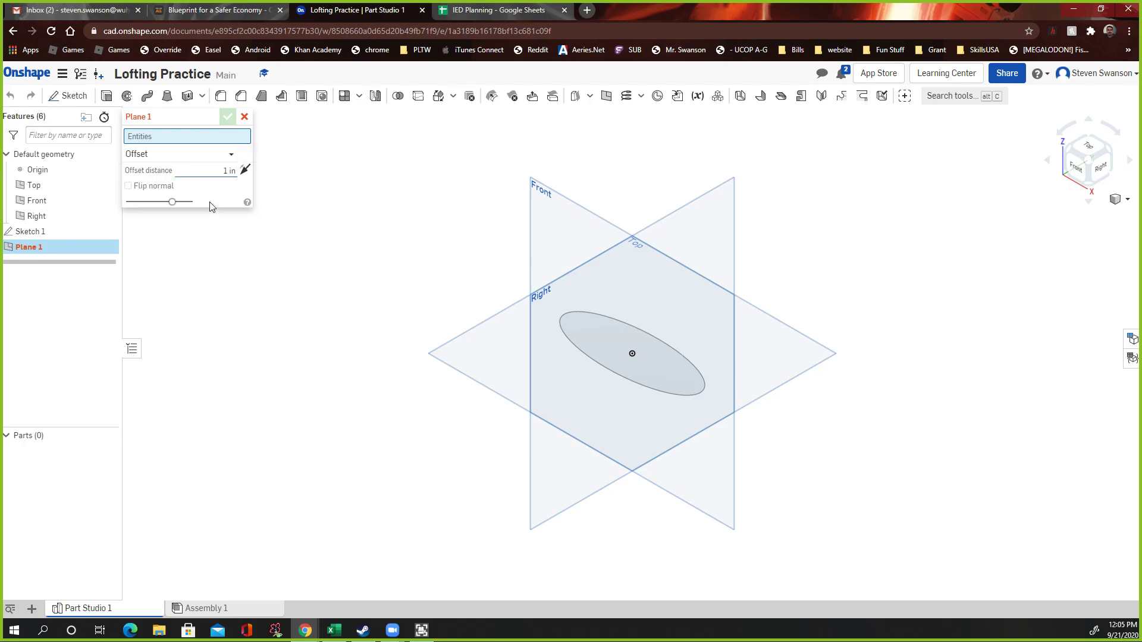
pyautogui.click(435, 356)
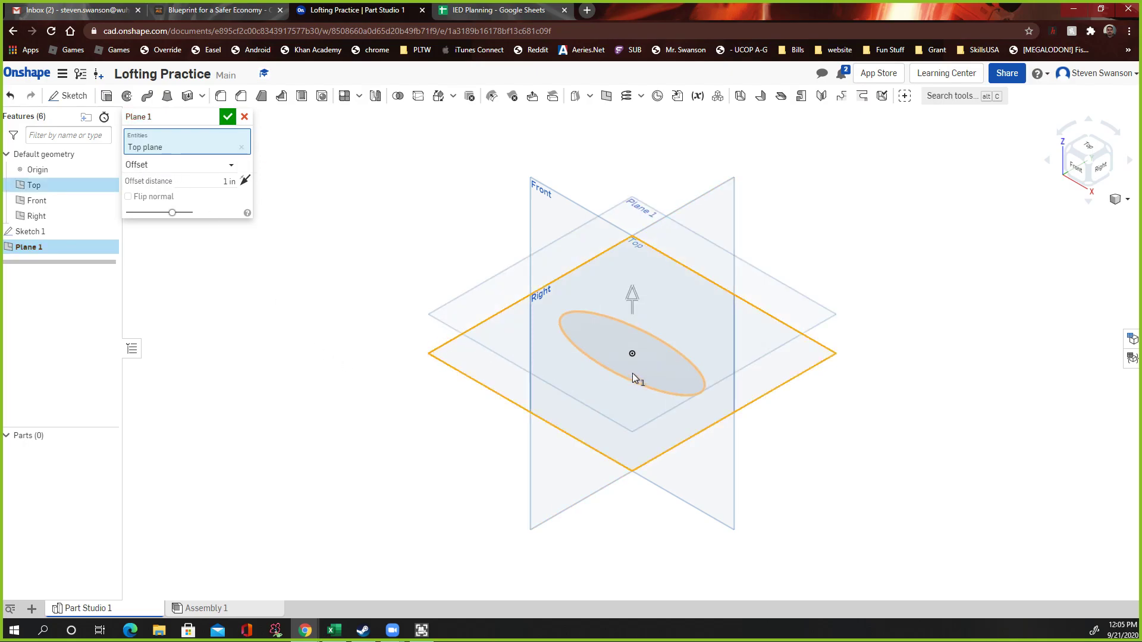
pyautogui.click(219, 178)
pyautogui.write('5')
pyautogui.click(227, 117)
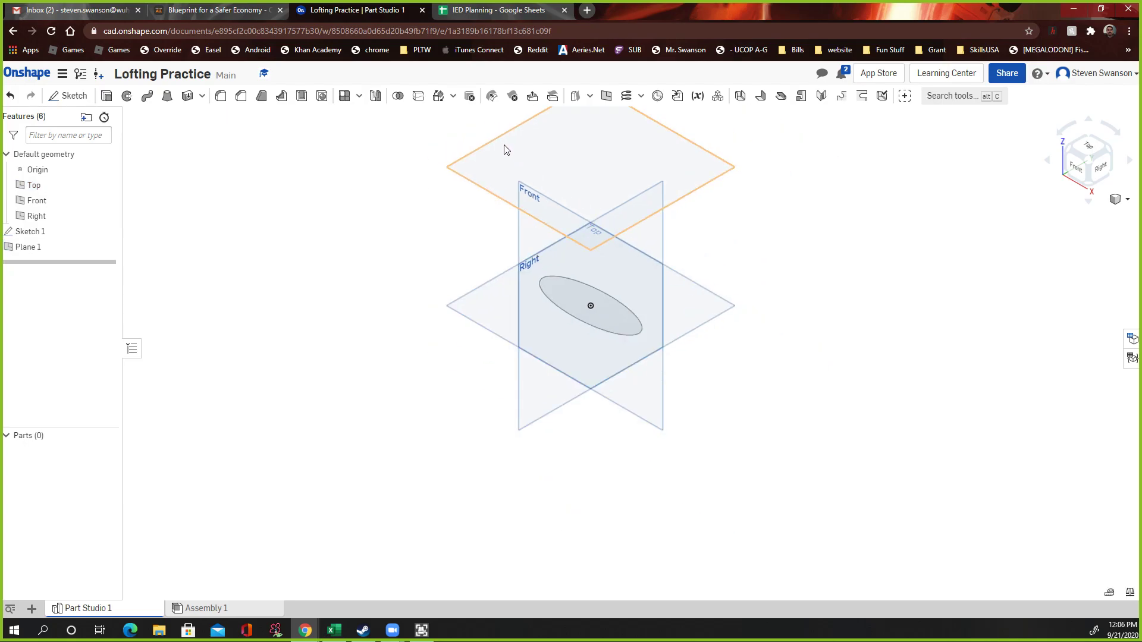
# Rename the new offset plane as Top Plane
pyautogui.scroll(-3, 510, 159)
pyautogui.scroll(4, 571, 119)
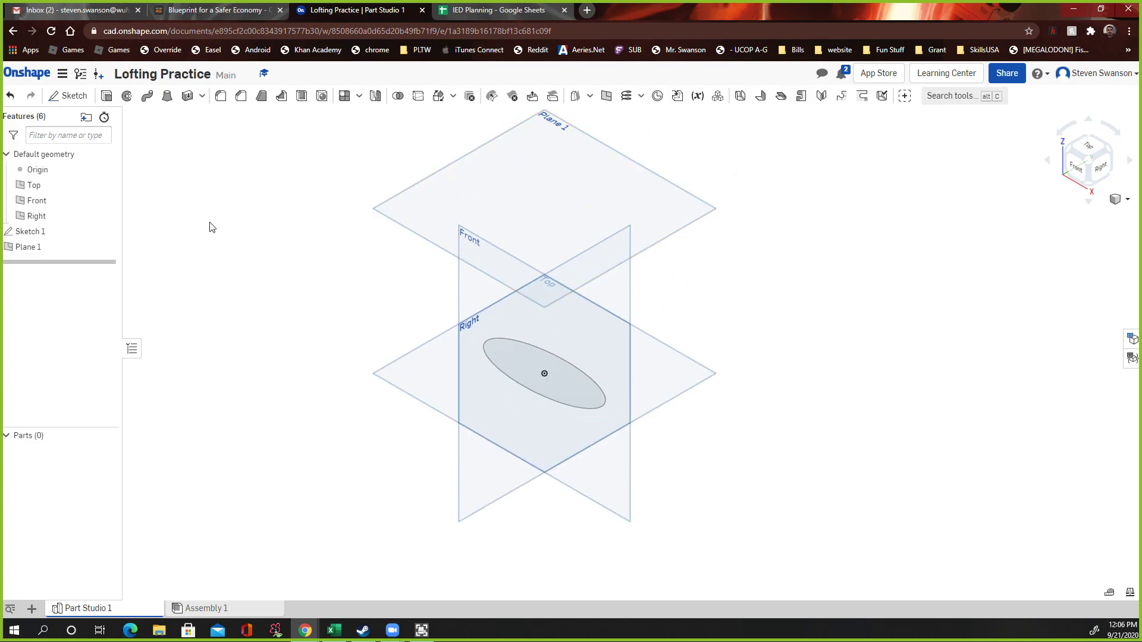
pyautogui.click(37, 247)
pyautogui.rightClick(37, 247)
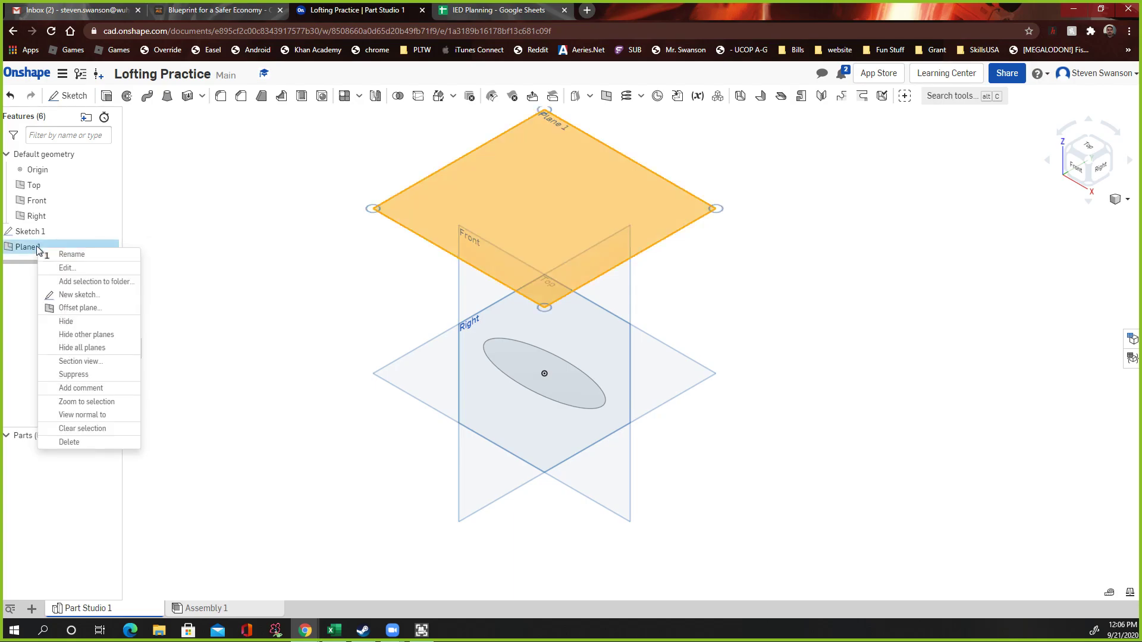
pyautogui.click(71, 255)
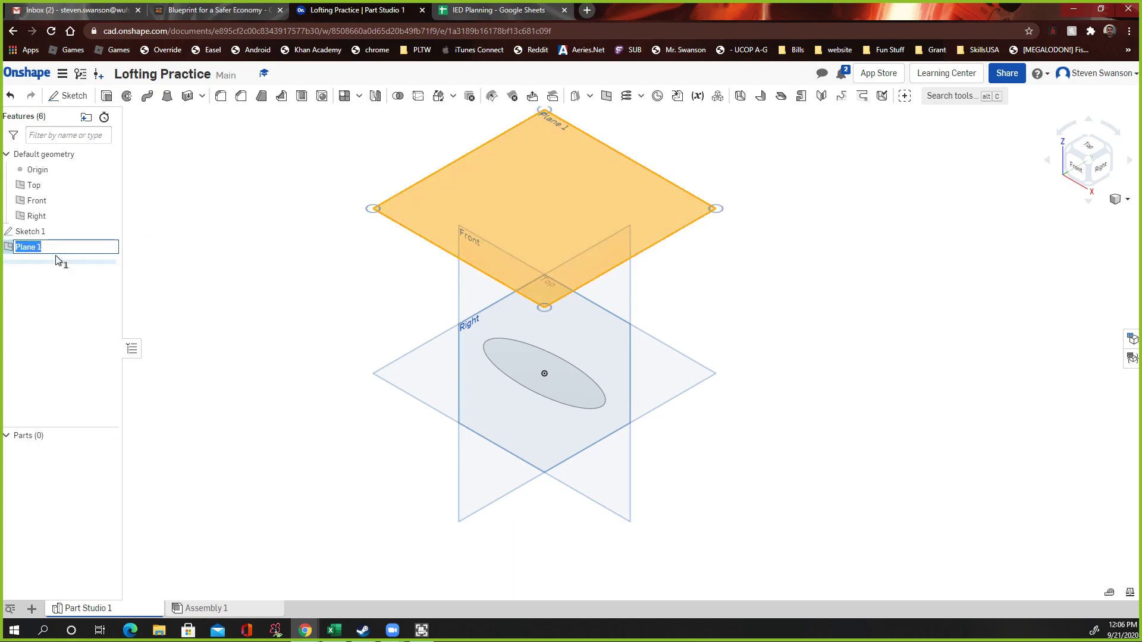
pyautogui.write('Top Plant')
pyautogui.press('BackSpace')
pyautogui.write('e')
pyautogui.press('Return')
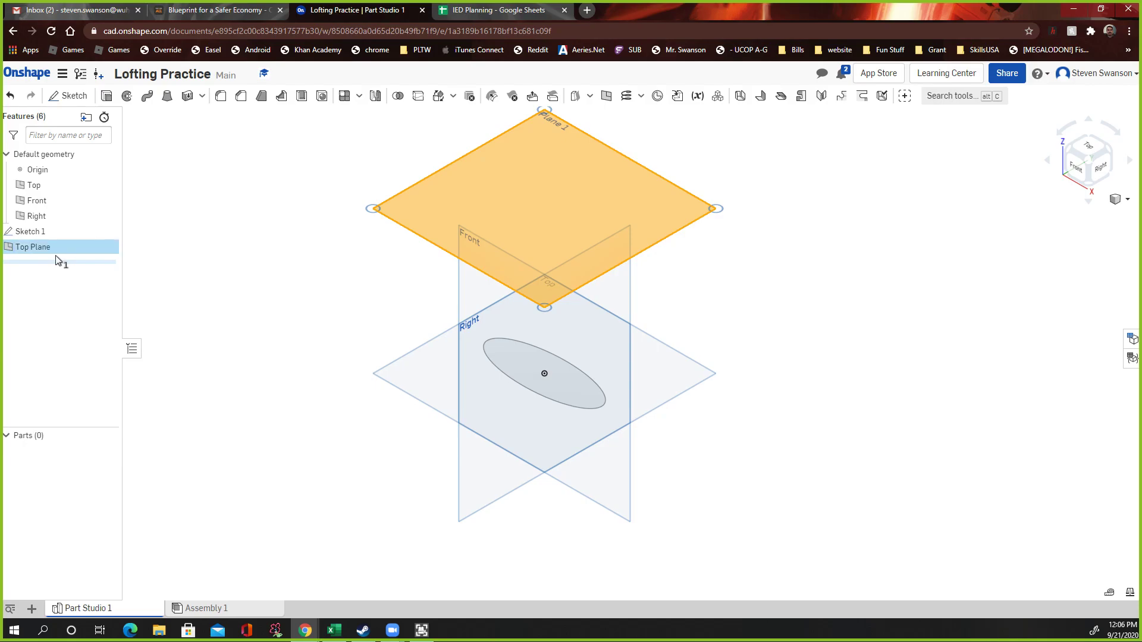
pyautogui.scroll(1, 564, 119)
pyautogui.scroll(2, 563, 120)
pyautogui.scroll(-2, 553, 119)
pyautogui.click(355, 424)
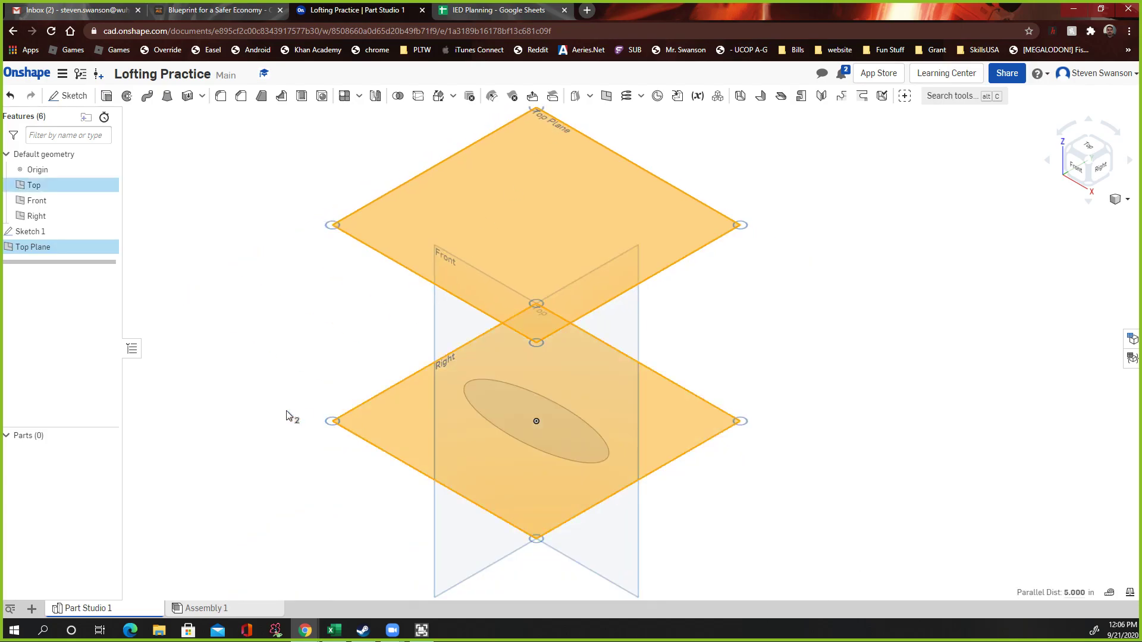
pyautogui.rightClick(51, 185)
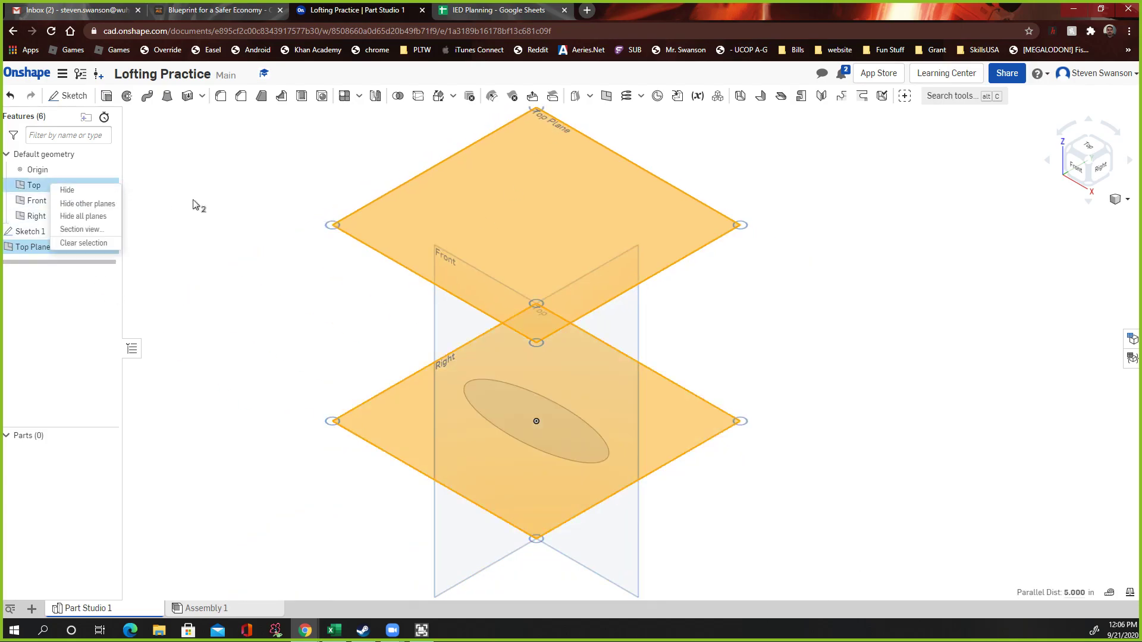
pyautogui.scroll(1, 328, 331)
pyautogui.scroll(-1, 328, 331)
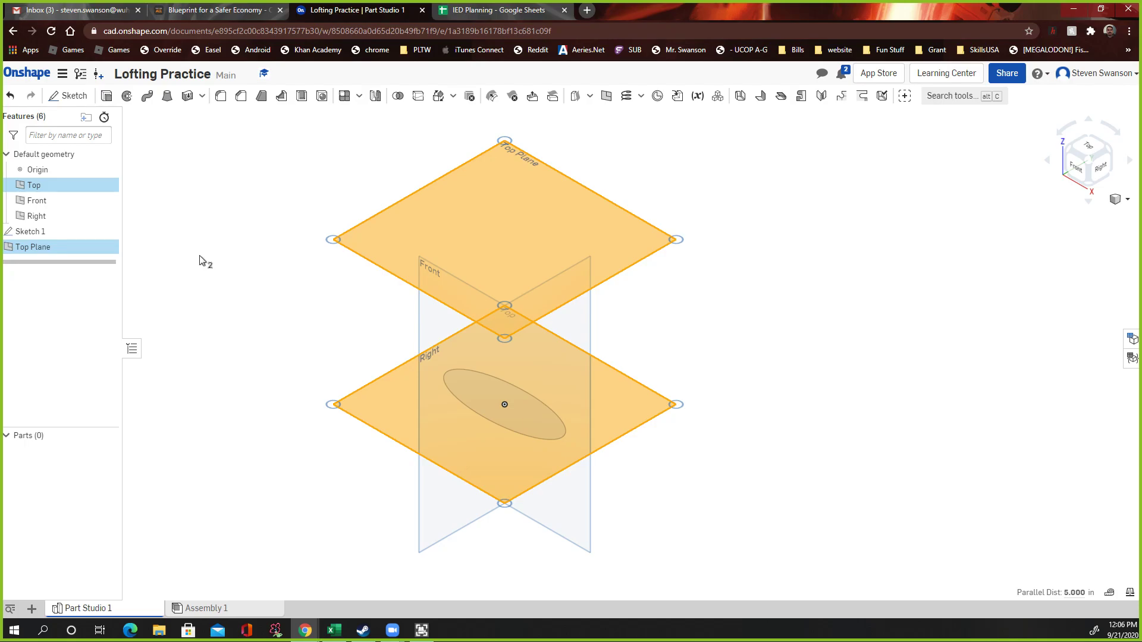
pyautogui.click(348, 177)
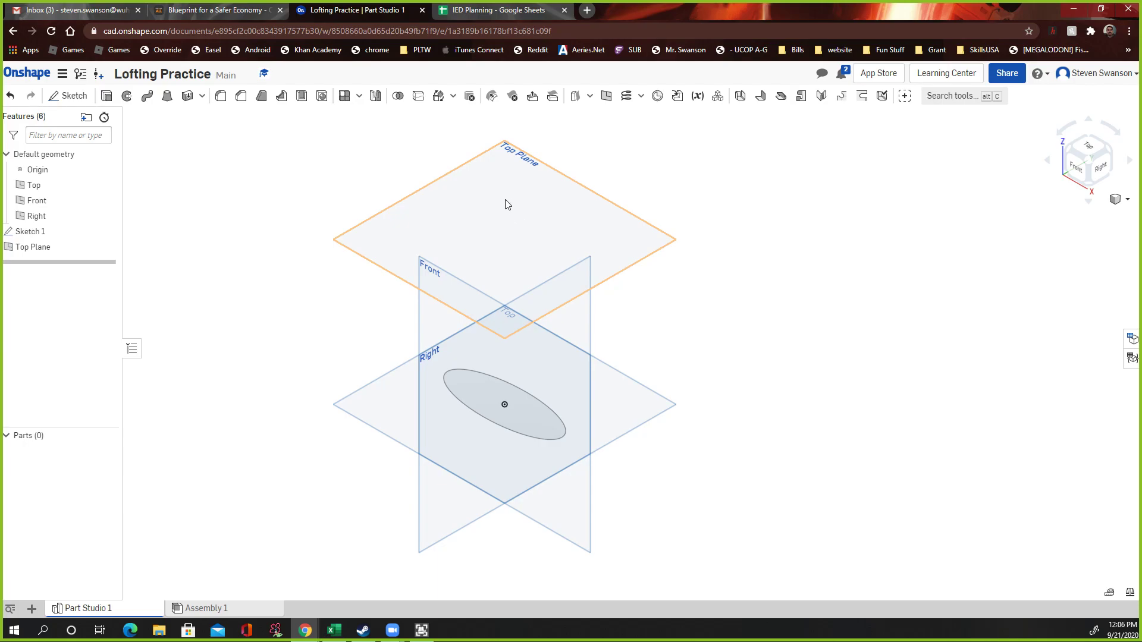
# Start a sketch on the offset Top Plane and draw a corner rectangle around the origin, about 2.01 by 0.80 in
pyautogui.click(76, 95)
pyautogui.click(510, 162)
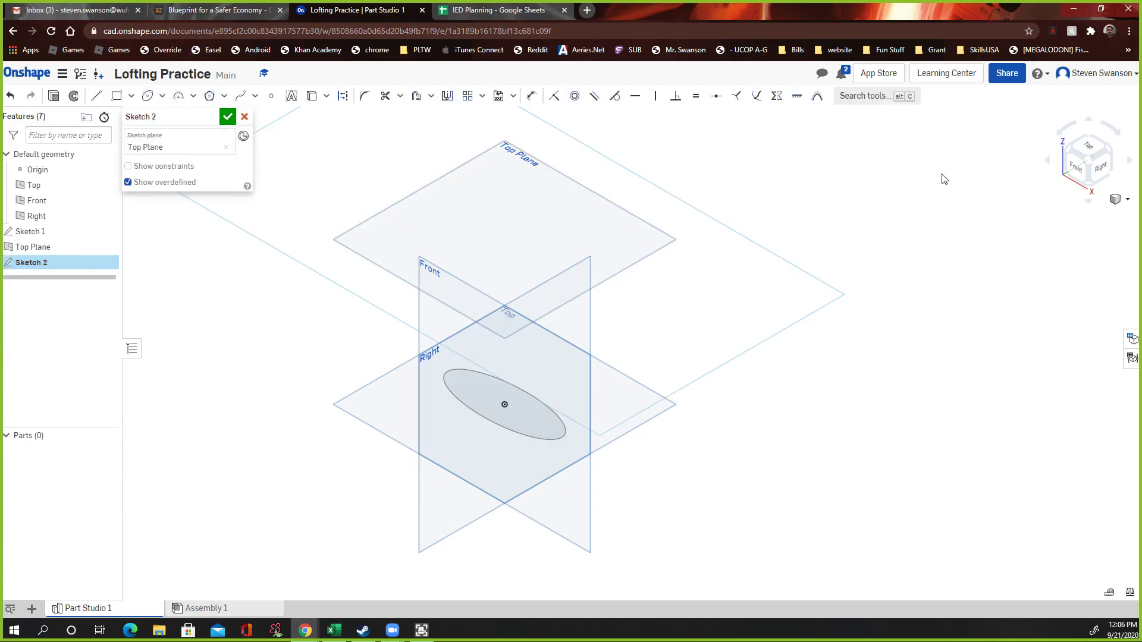
pyautogui.click(1088, 145)
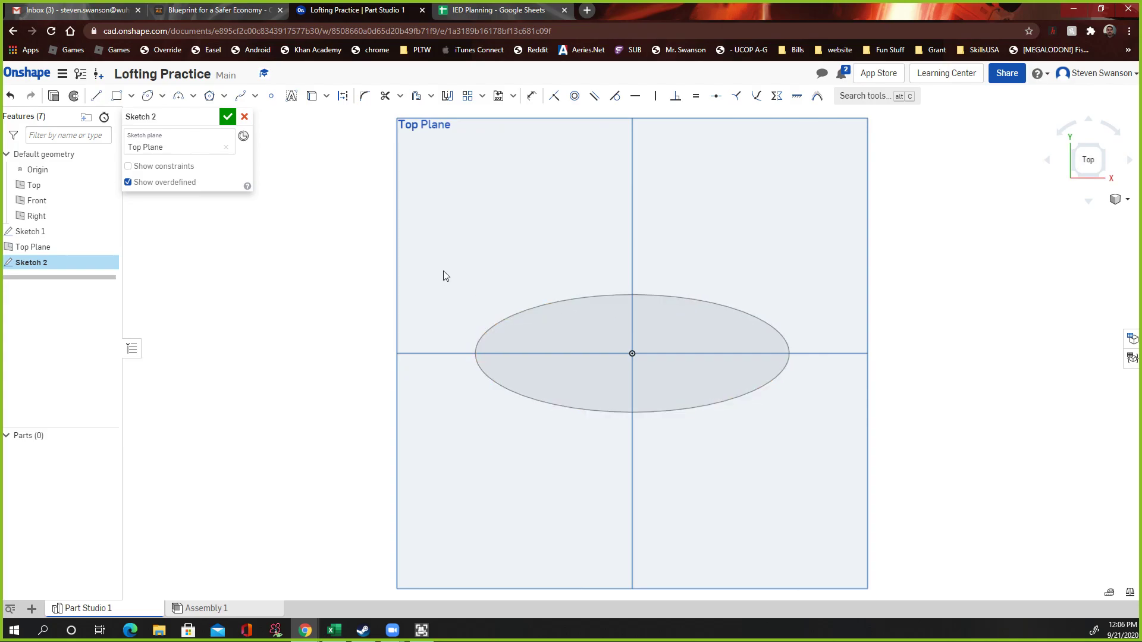
pyautogui.click(116, 95)
pyautogui.moveTo(565, 327)
pyautogui.mouseDown()
pyautogui.moveTo(688, 387)
pyautogui.moveTo(723, 390)
pyautogui.mouseUp()
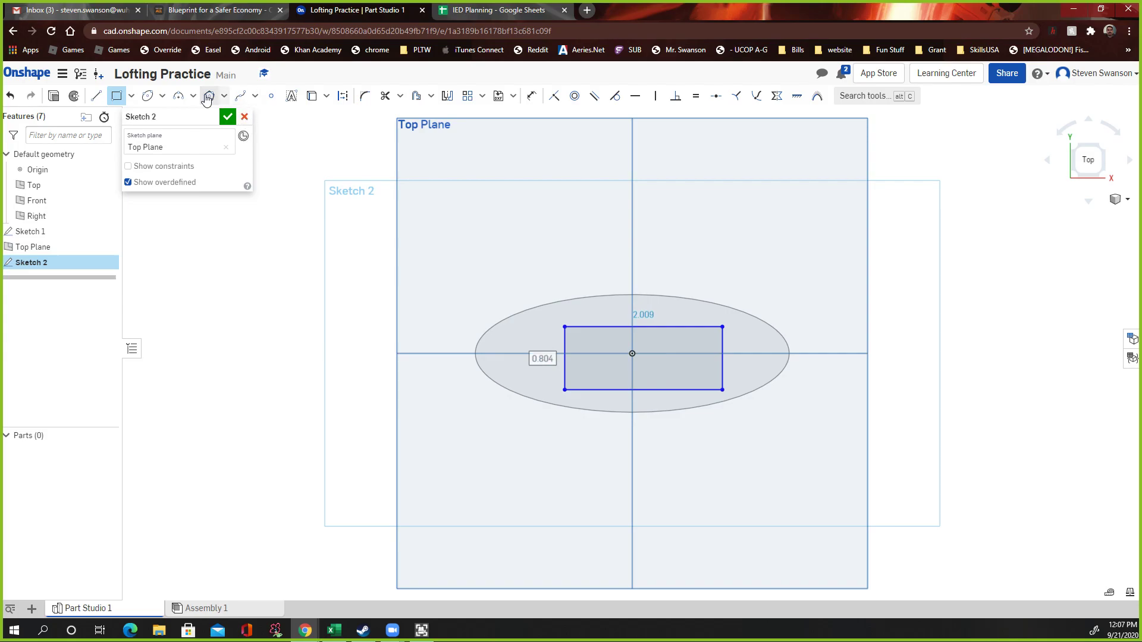
# Dimension the rectangle's horizontal width as 2 in
pyautogui.click(532, 96)
pyautogui.click(652, 326)
pyautogui.click(656, 250)
pyautogui.write('2')
pyautogui.press('Return')
pyautogui.click(722, 360)
pyautogui.click(779, 353)
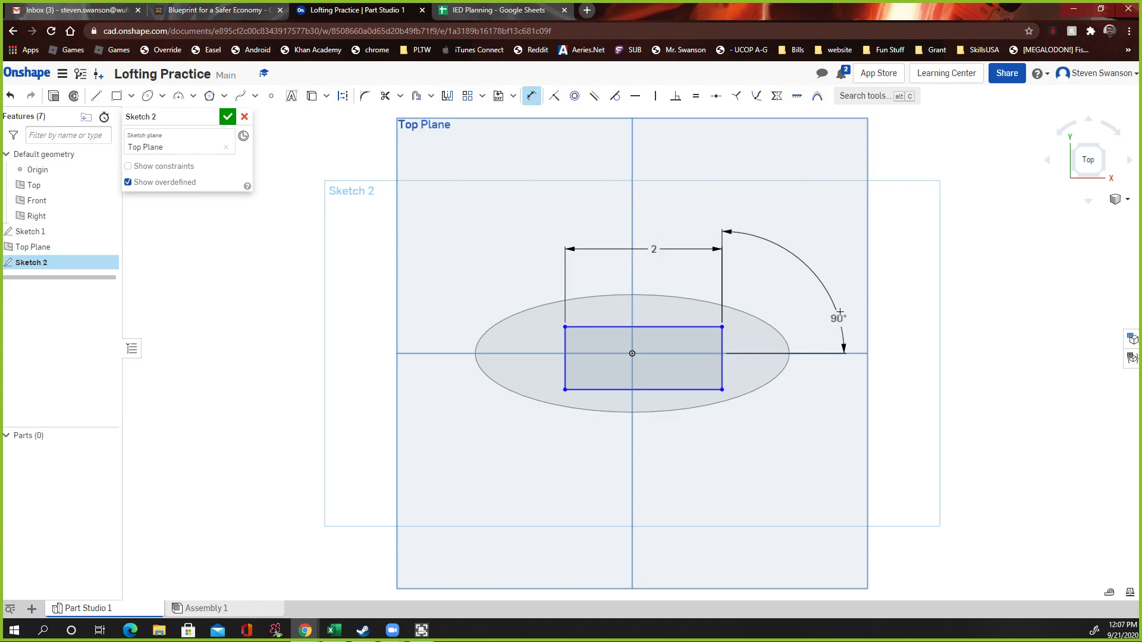
pyautogui.press('Escape')
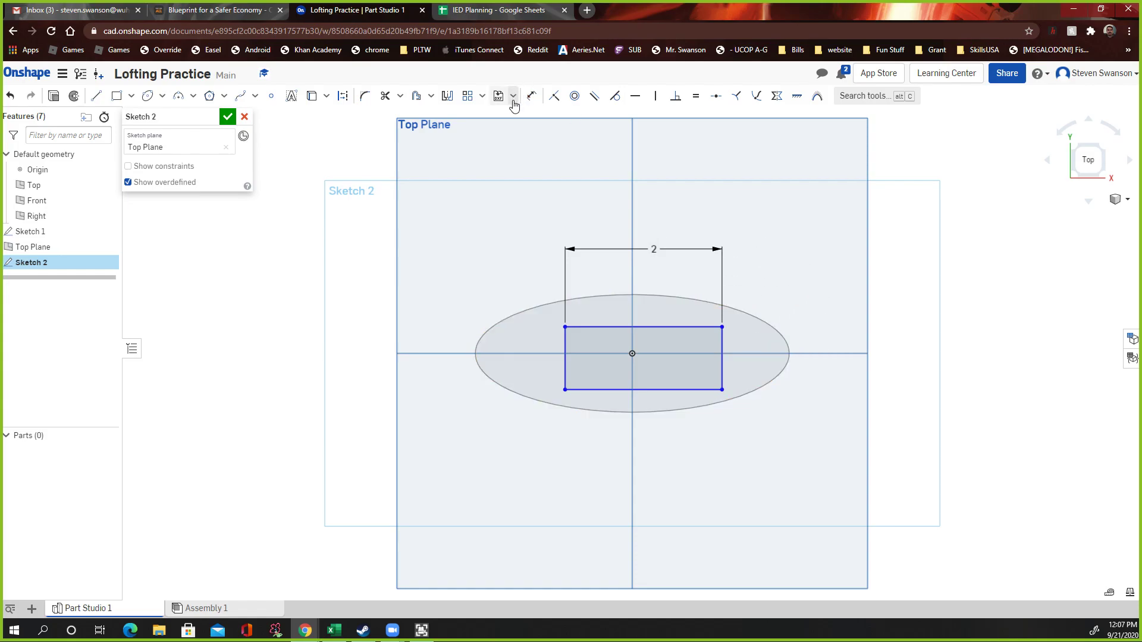
# Dimension the rectangle's vertical height as 1 in
pyautogui.click(531, 96)
pyautogui.click(721, 341)
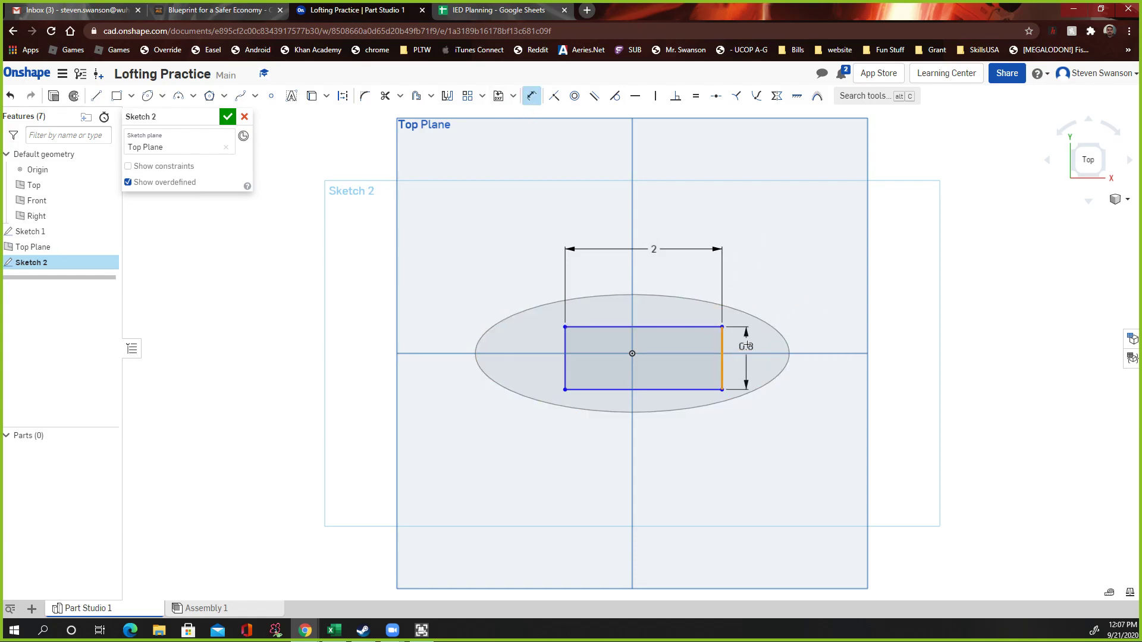
pyautogui.click(829, 369)
pyautogui.write('1')
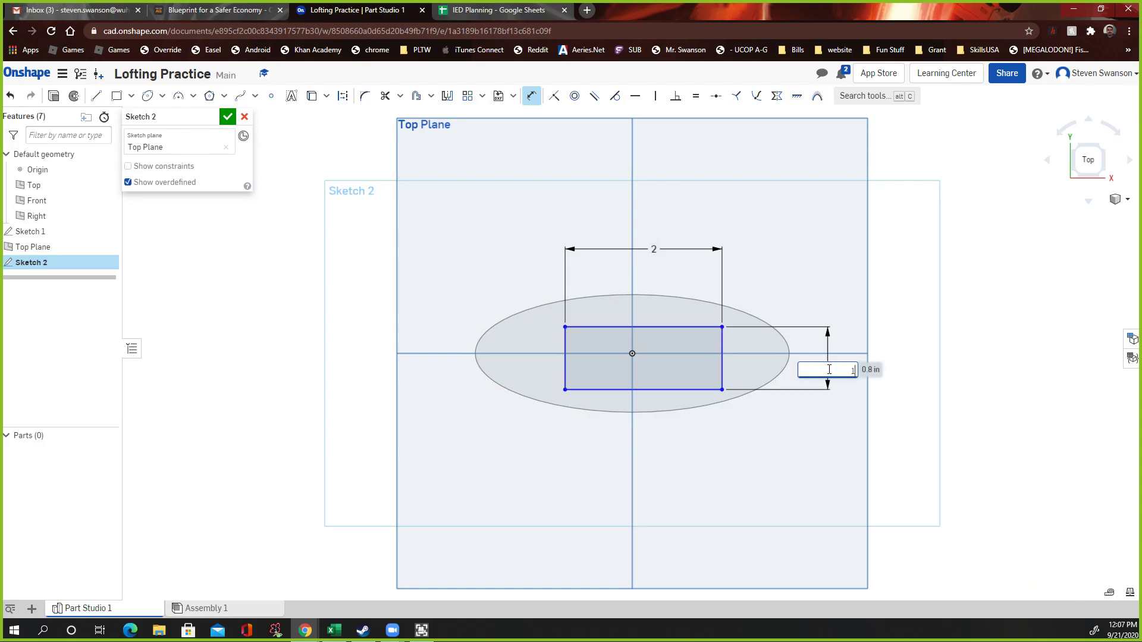
pyautogui.press('Return')
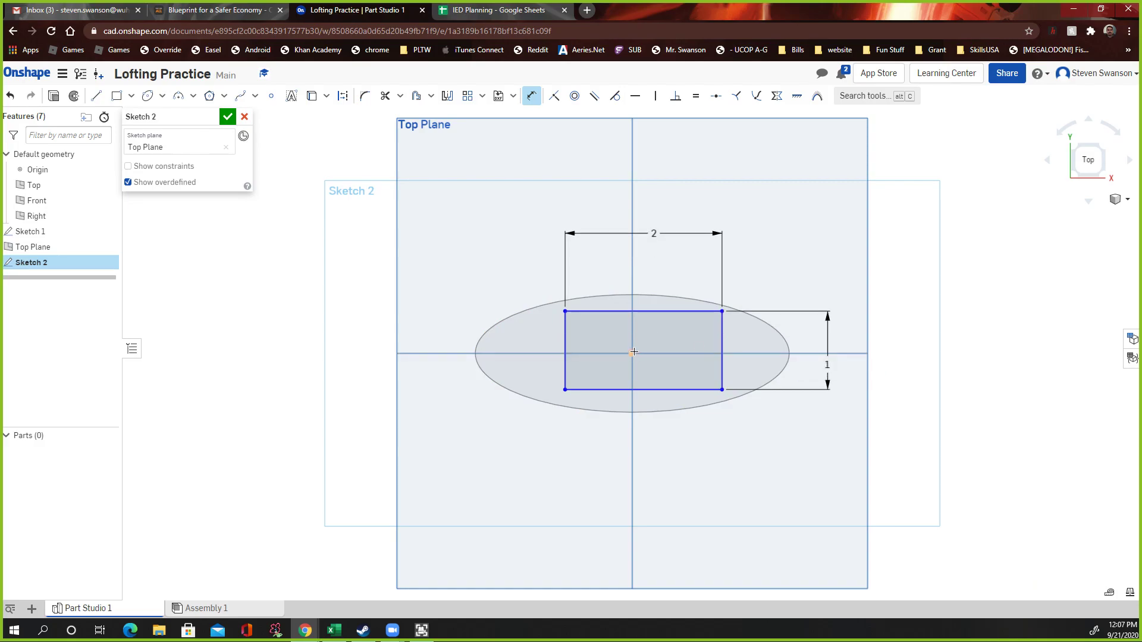
# Dimension the rectangle's upper edge as 0.5 in from the origin
pyautogui.click(639, 311)
pyautogui.click(463, 330)
pyautogui.press('Return')
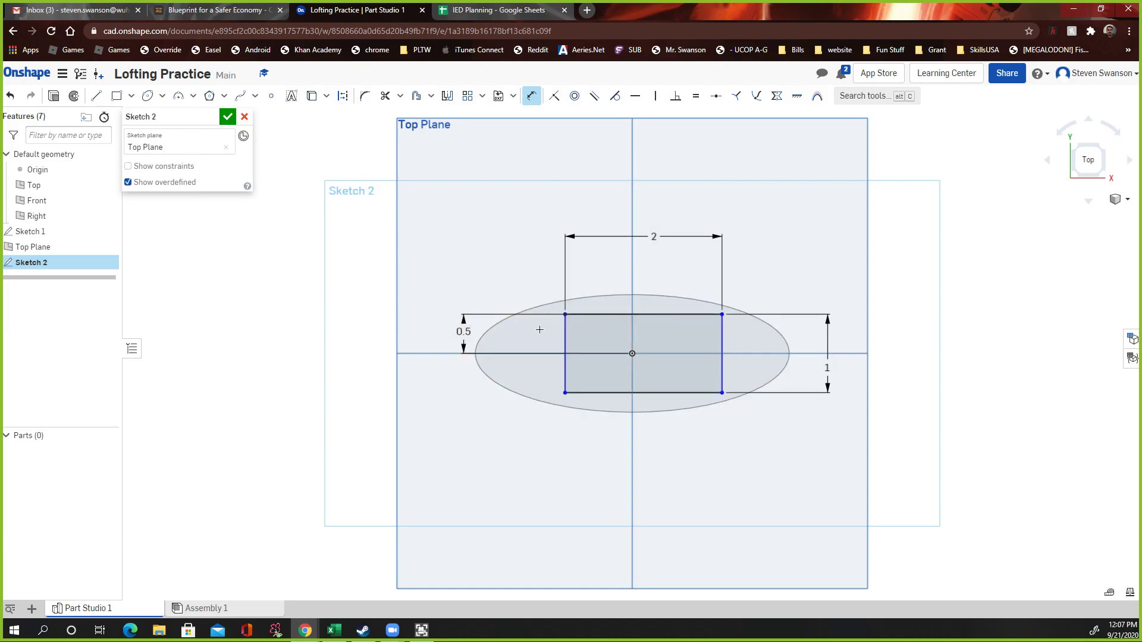
# Dimension the rectangle's left edge as 1 in from the origin and finish the sketch
pyautogui.click(632, 353)
pyautogui.click(565, 351)
pyautogui.click(588, 443)
pyautogui.write('1')
pyautogui.press('Return')
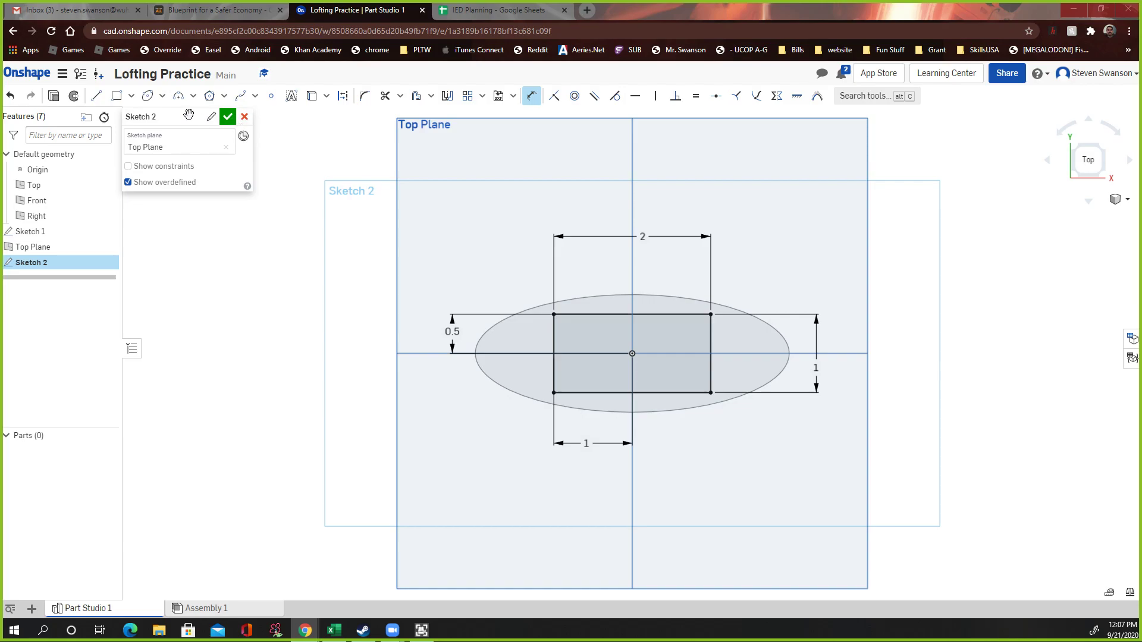
pyautogui.click(227, 118)
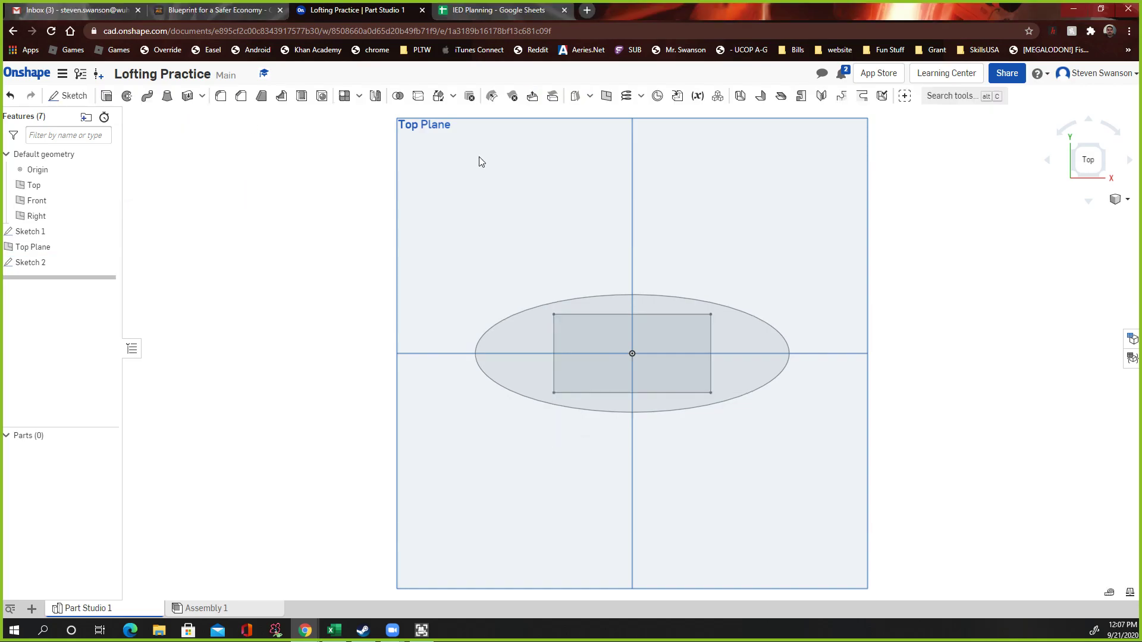
# Loft a new solid between the rectangle on the offset plane and the ellipse on the default Top plane
pyautogui.click(1118, 199)
pyautogui.click(1109, 217)
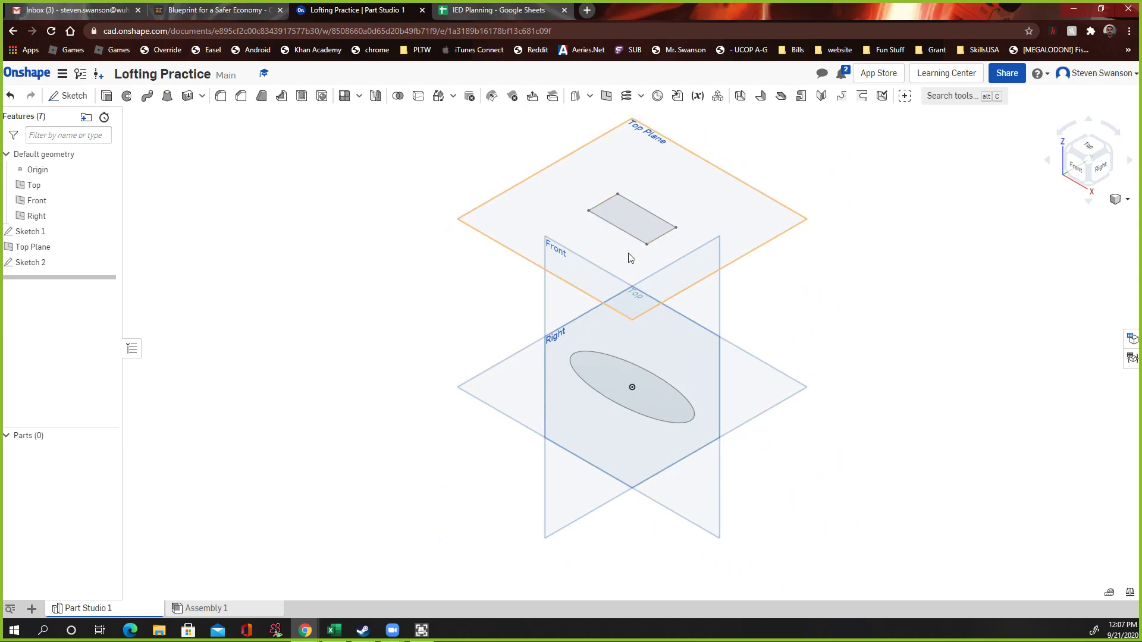
pyautogui.click(168, 98)
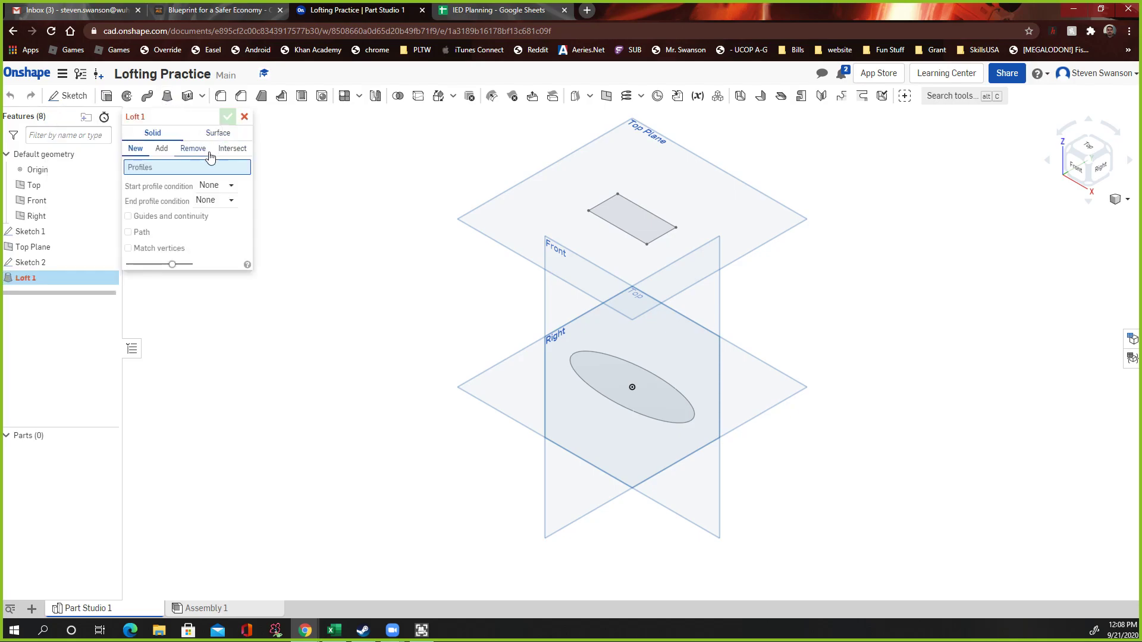
pyautogui.click(631, 221)
pyautogui.click(620, 385)
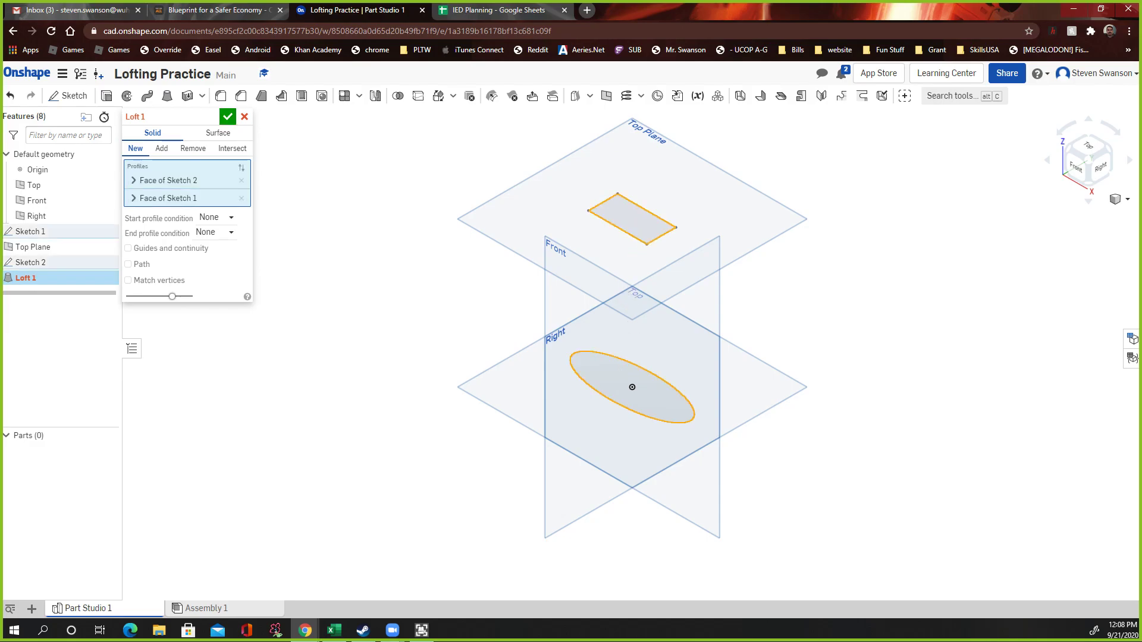
pyautogui.click(227, 117)
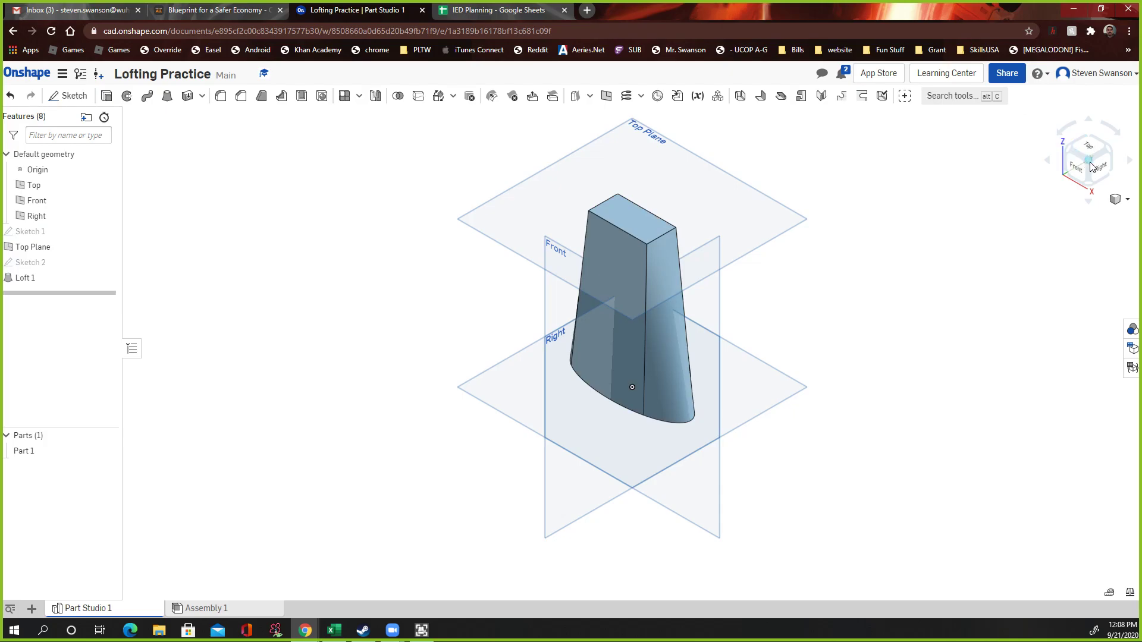
# Shell the lofted part with a 0.1 in wall thickness, removing its elliptical bottom face
pyautogui.click(1088, 203)
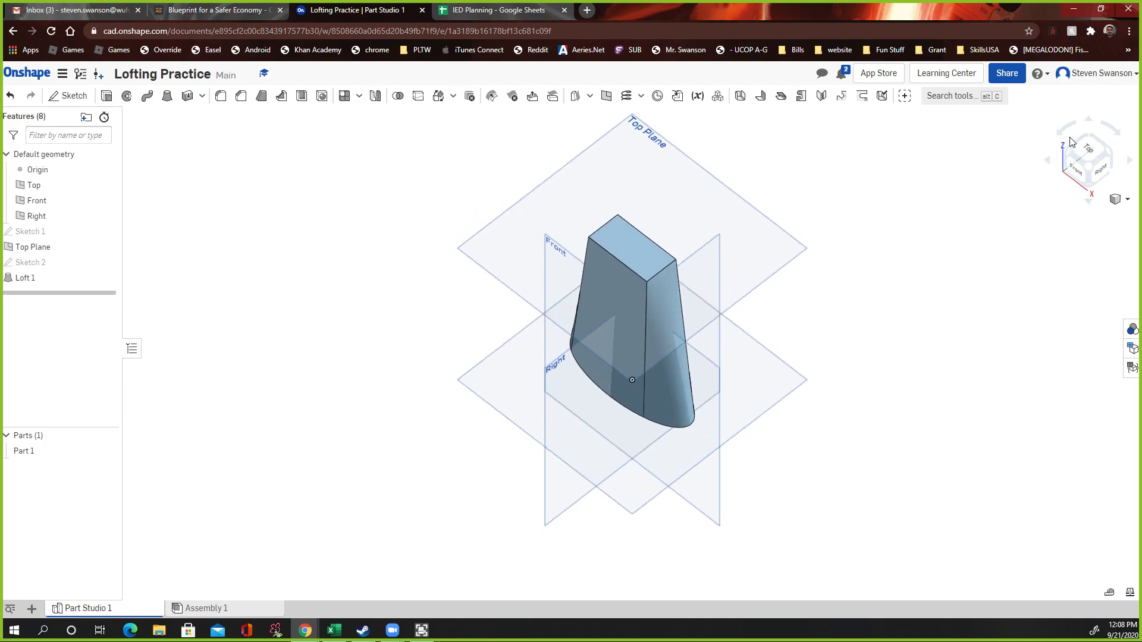
pyautogui.click(1090, 121)
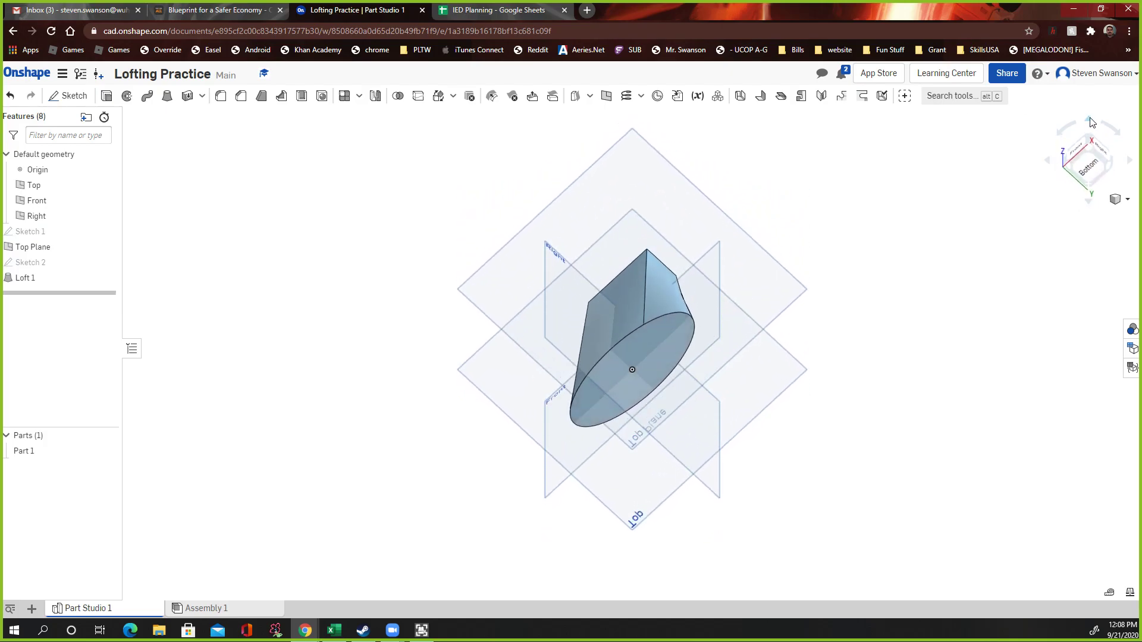
pyautogui.click(1048, 160)
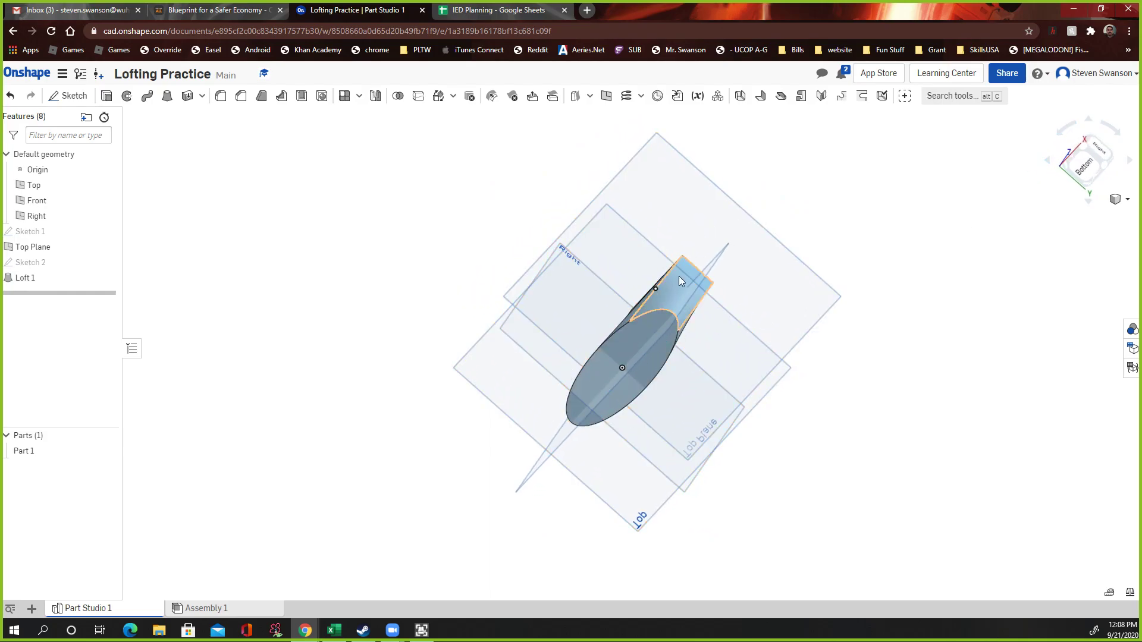
pyautogui.click(1088, 202)
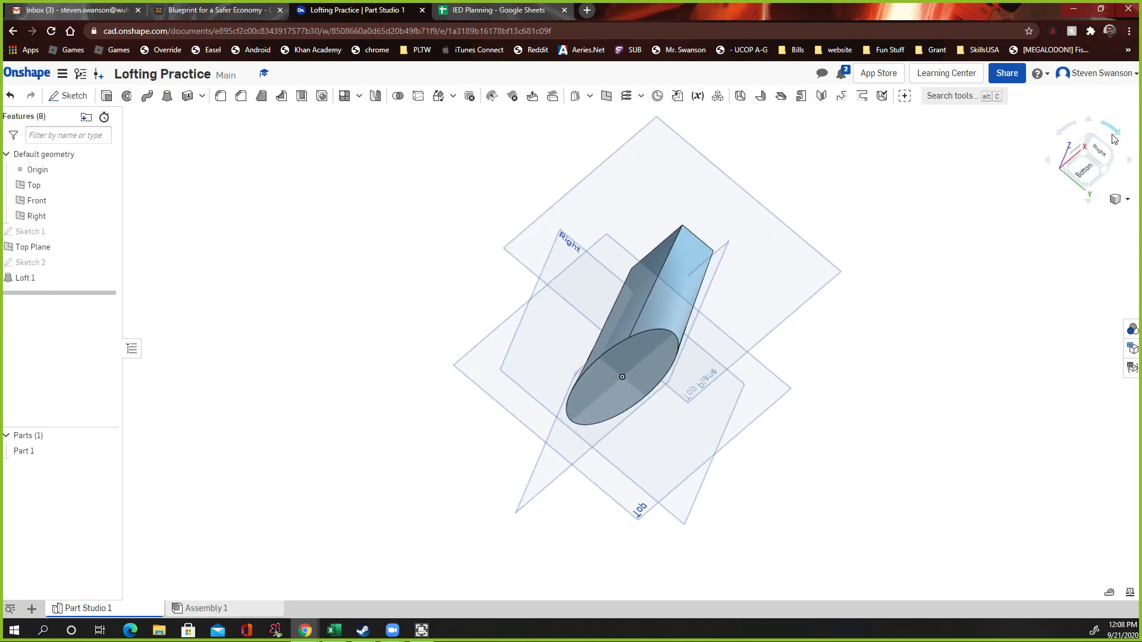
pyautogui.click(1092, 121)
pyautogui.click(1092, 121)
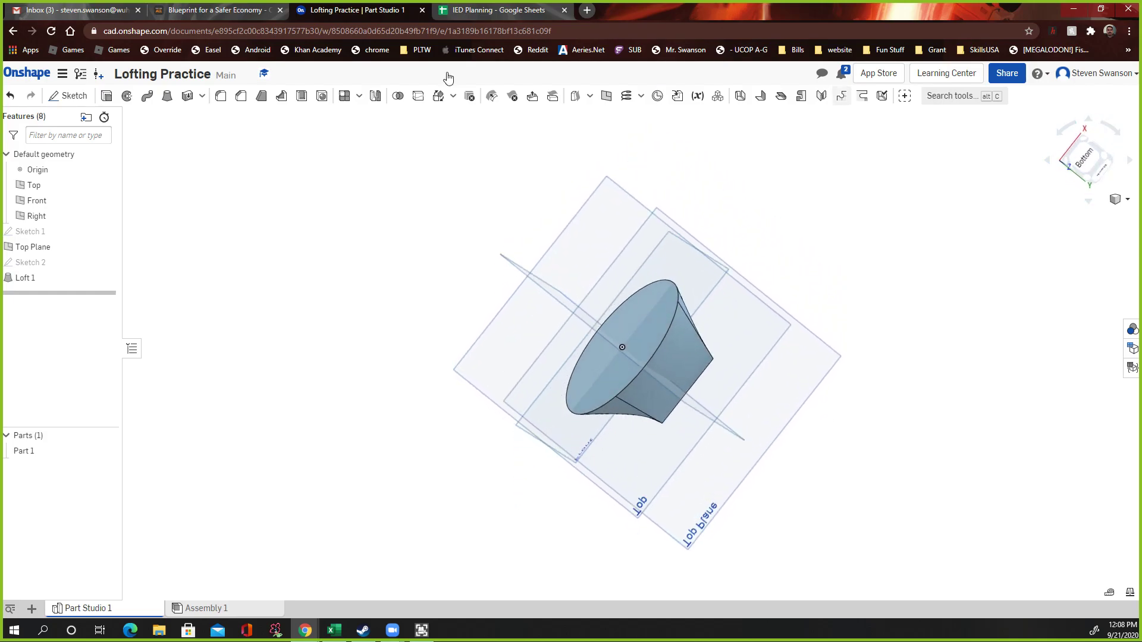
pyautogui.click(302, 98)
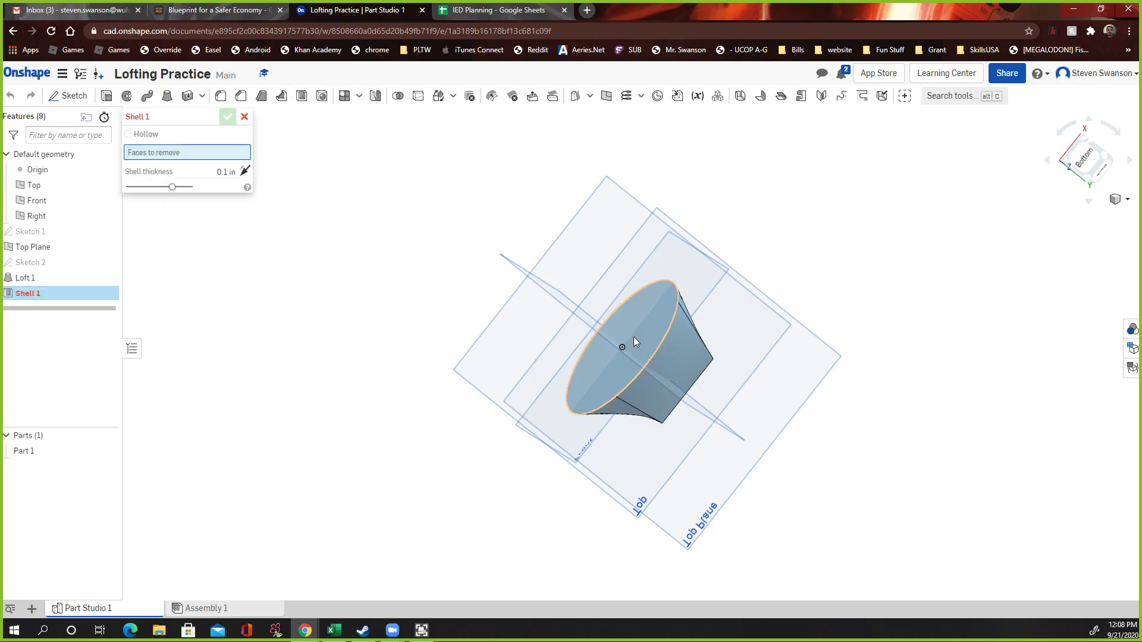
pyautogui.click(633, 336)
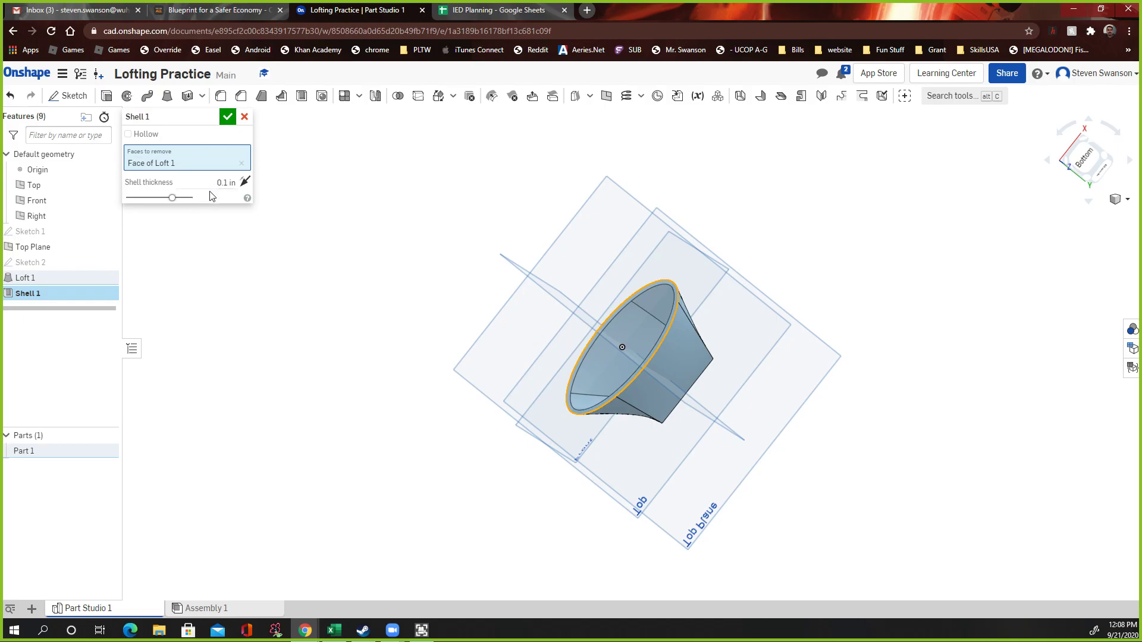
pyautogui.click(225, 182)
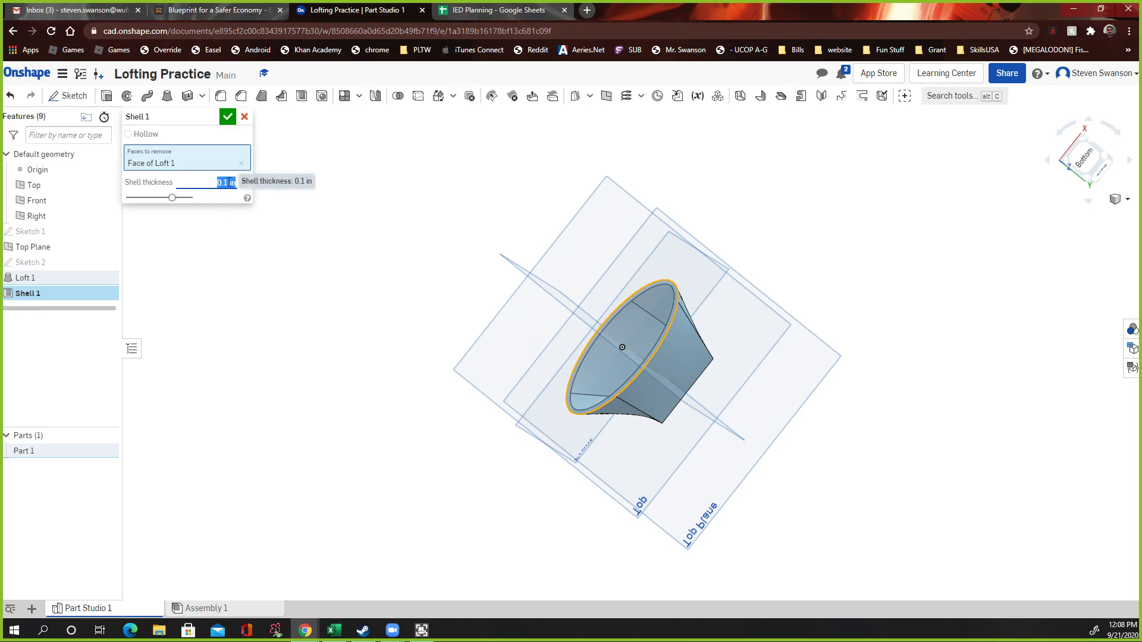
pyautogui.click(228, 119)
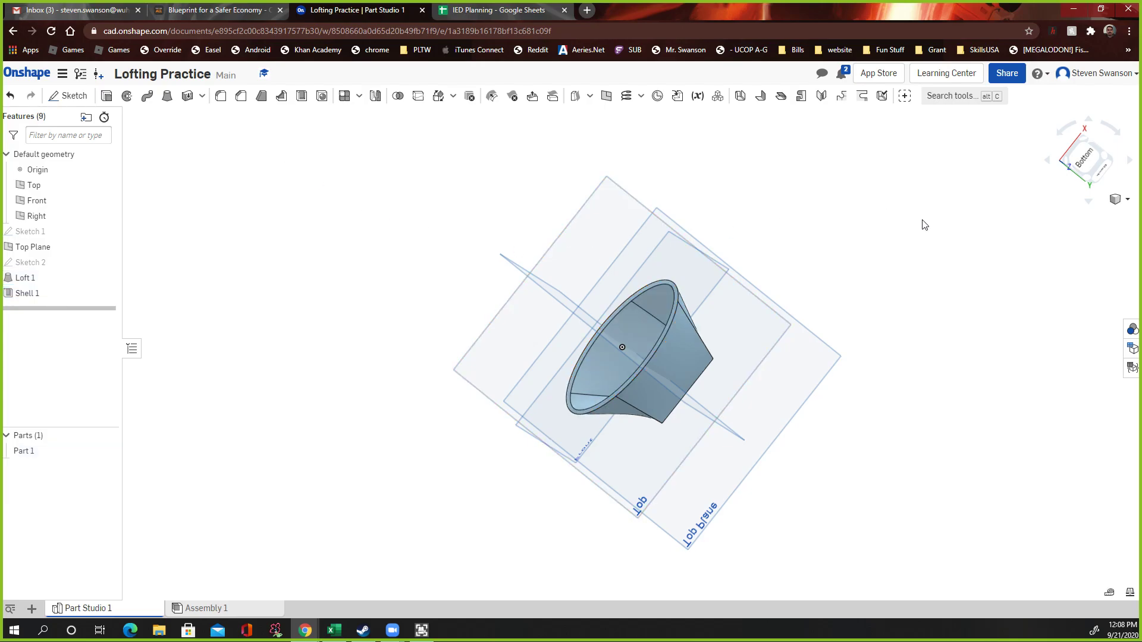
# Examine the inside of the shelled loft through its open elliptical end from several angles
pyautogui.click(1130, 161)
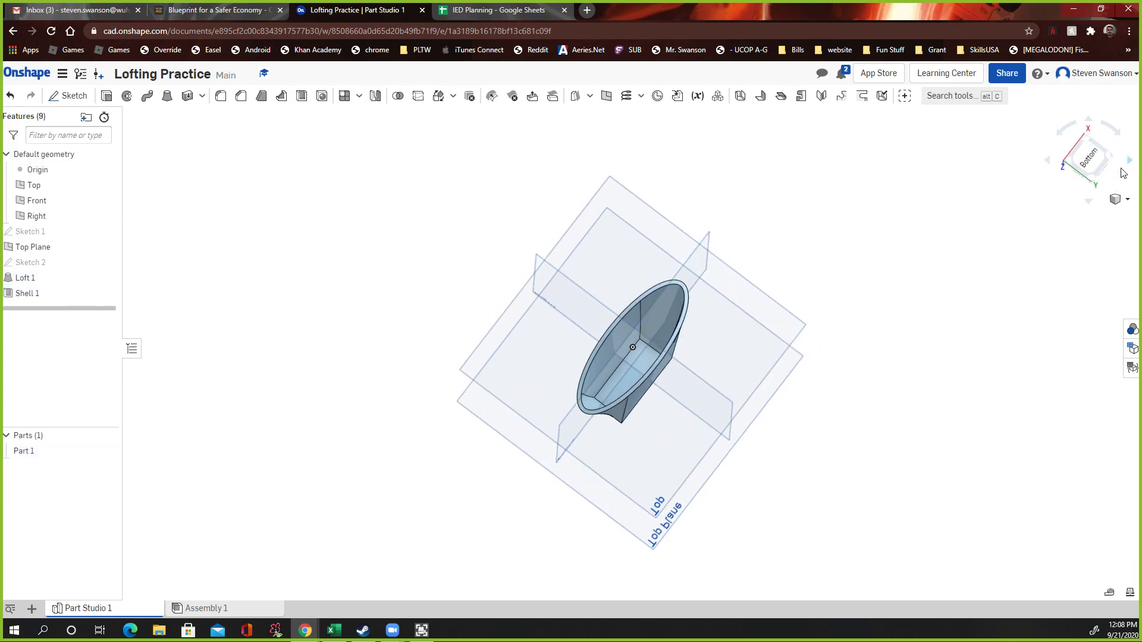
pyautogui.scroll(3, 780, 296)
pyautogui.scroll(3, 566, 317)
pyautogui.click(1092, 143)
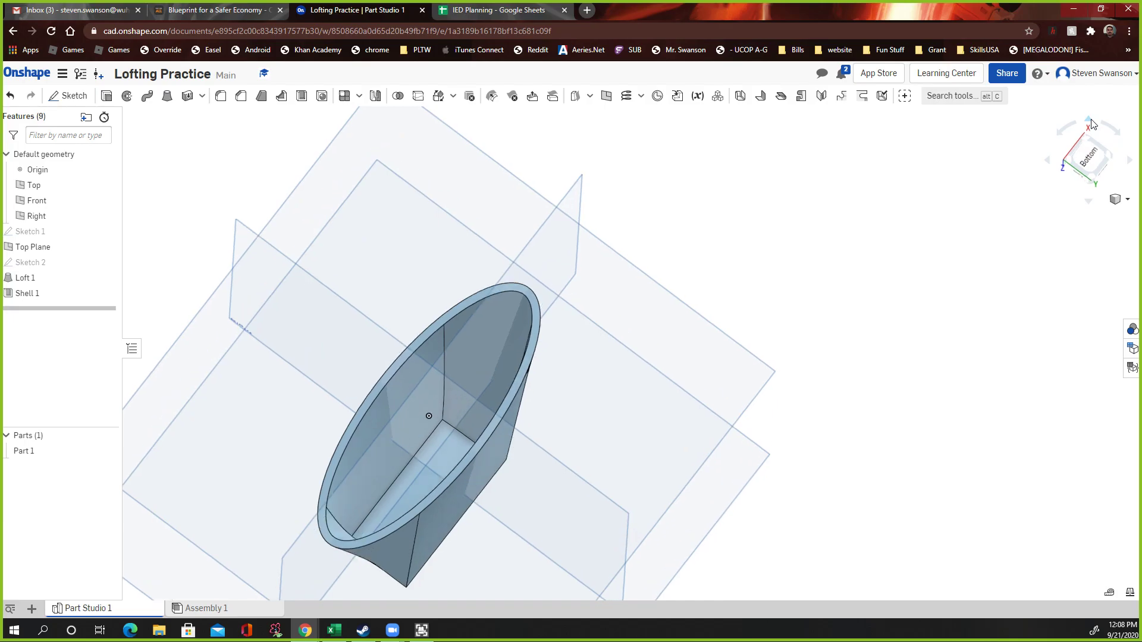
pyautogui.click(1088, 202)
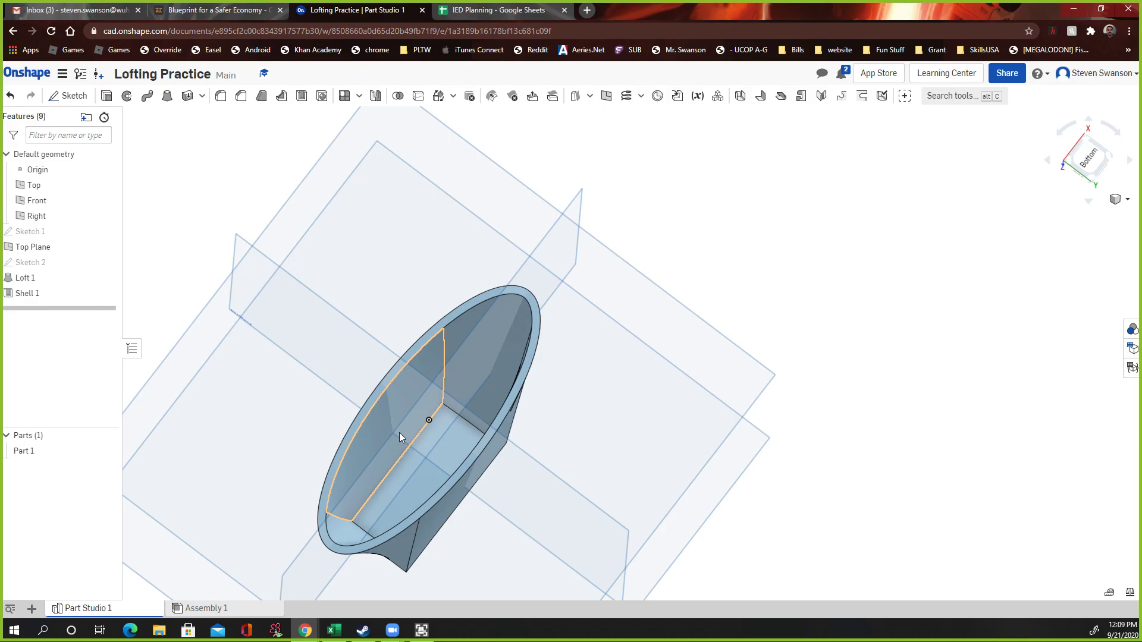
pyautogui.click(1078, 127)
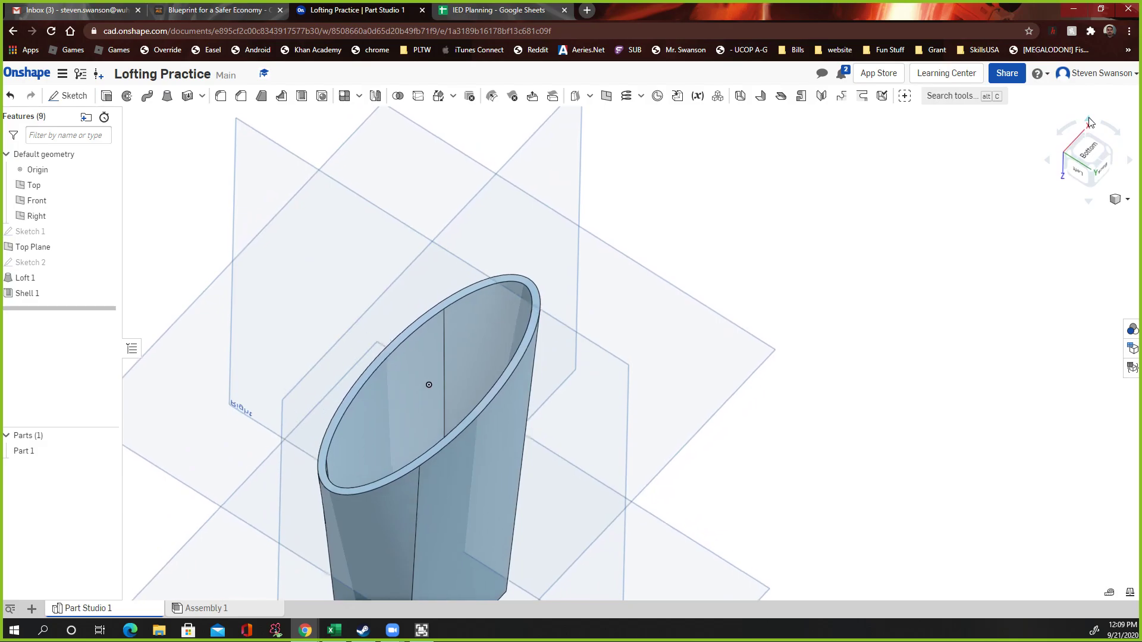
pyautogui.click(1048, 160)
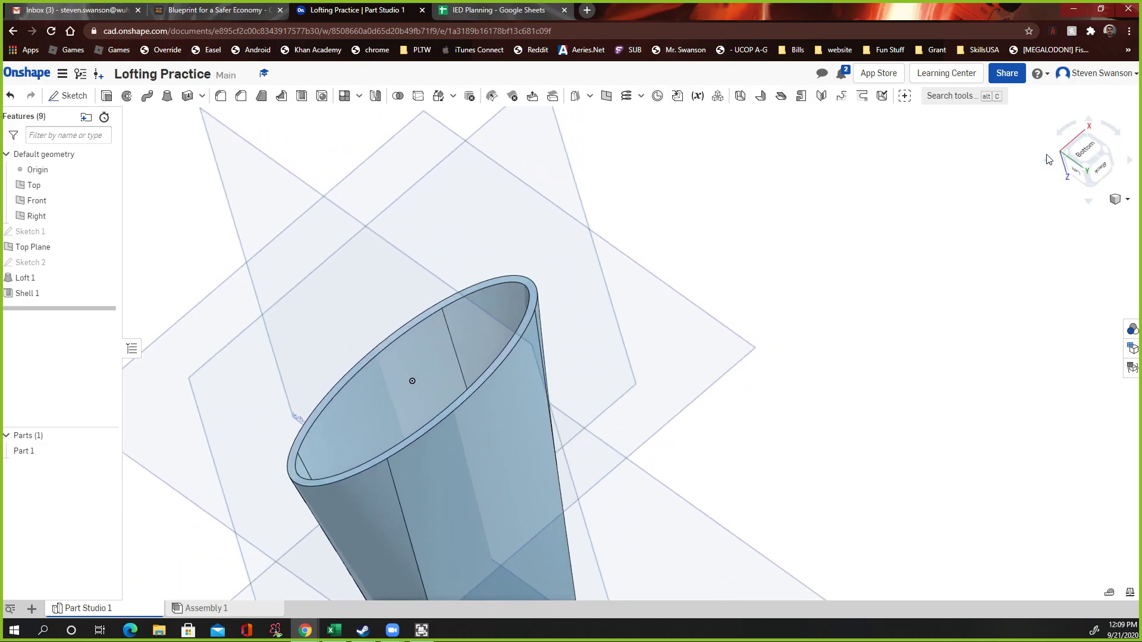
pyautogui.click(1091, 200)
pyautogui.click(1091, 200)
pyautogui.click(1091, 200)
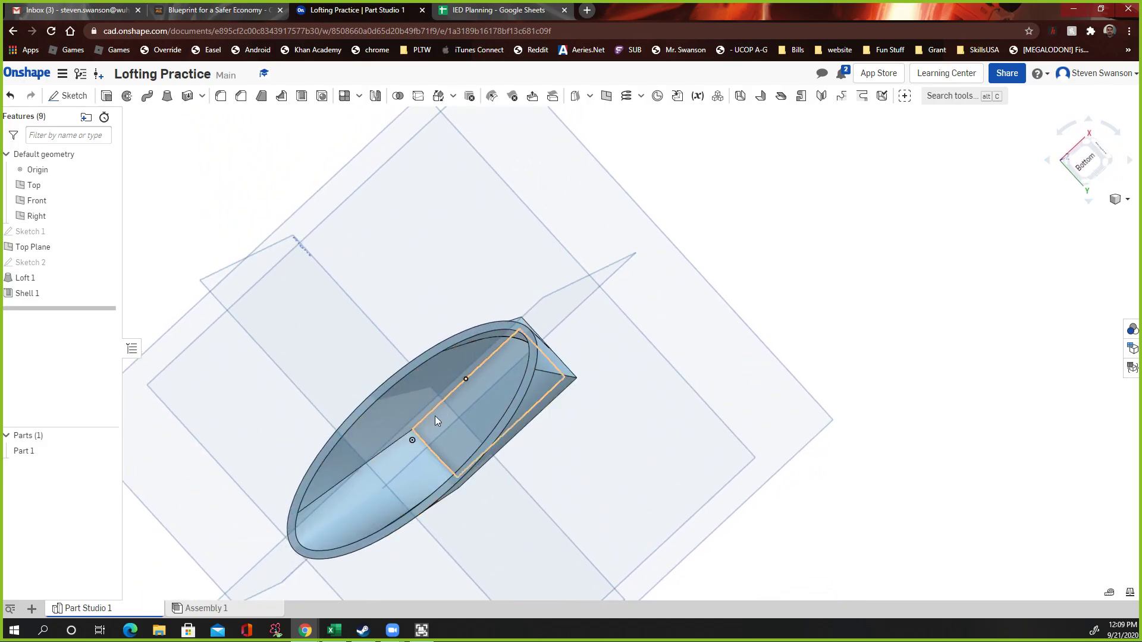
# Delete the shell feature from the lofted part
pyautogui.click(1092, 122)
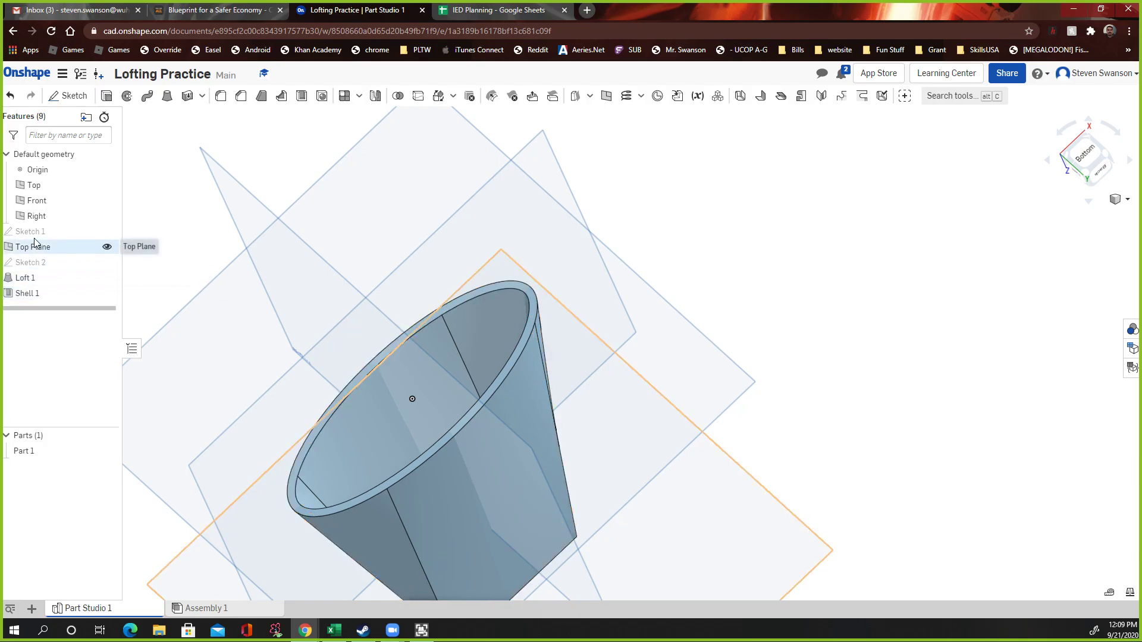
pyautogui.rightClick(19, 297)
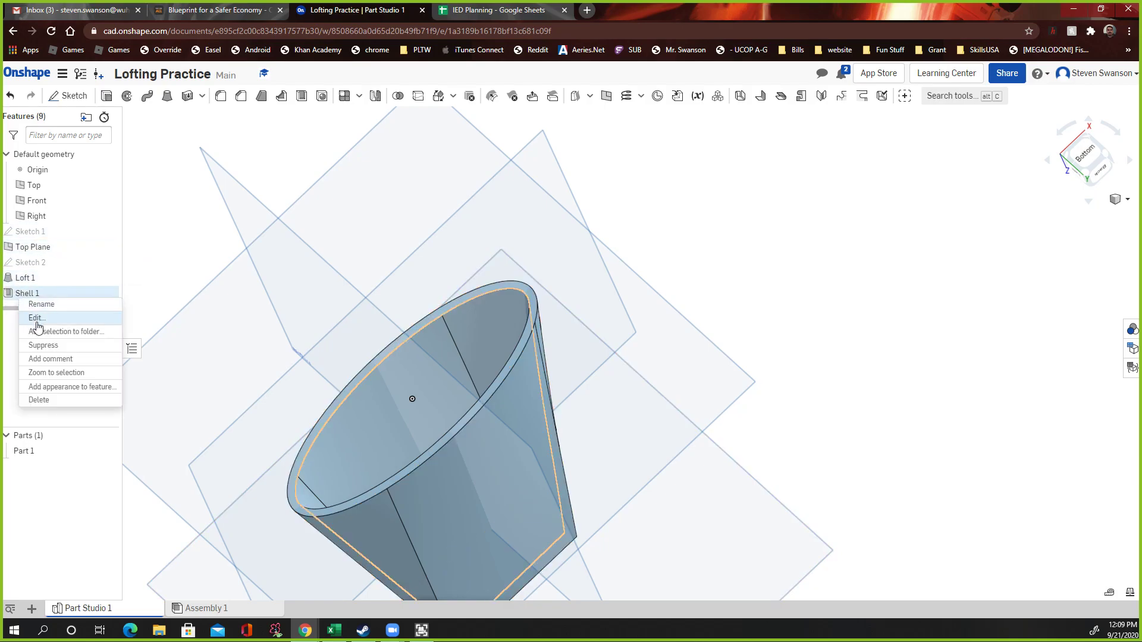
pyautogui.click(39, 400)
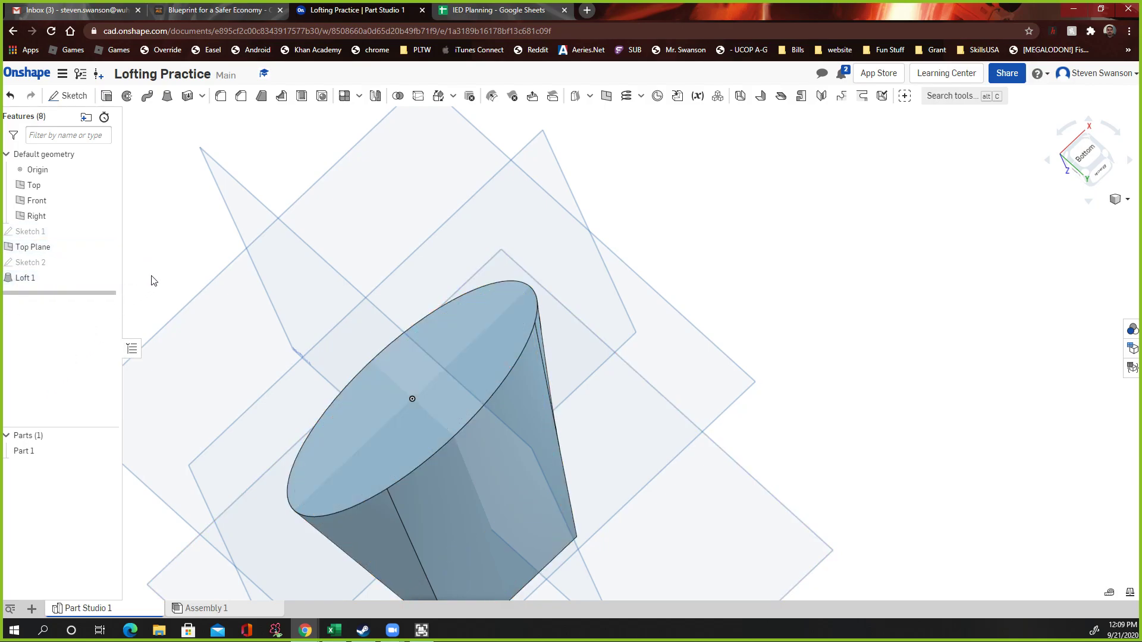
pyautogui.click(321, 97)
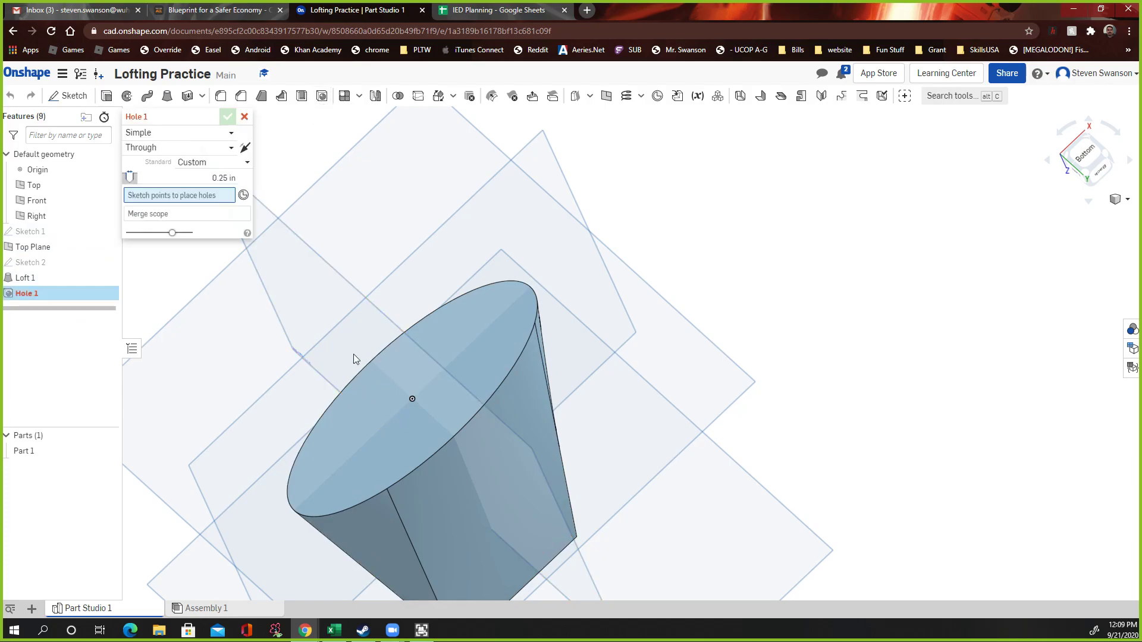
pyautogui.click(183, 134)
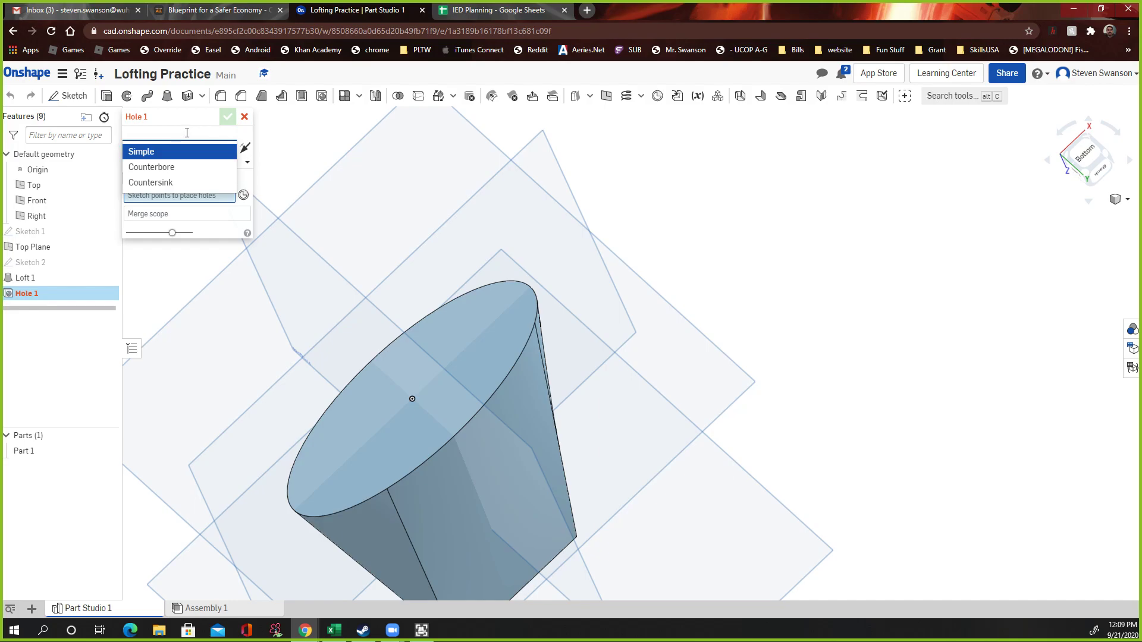
pyautogui.click(185, 152)
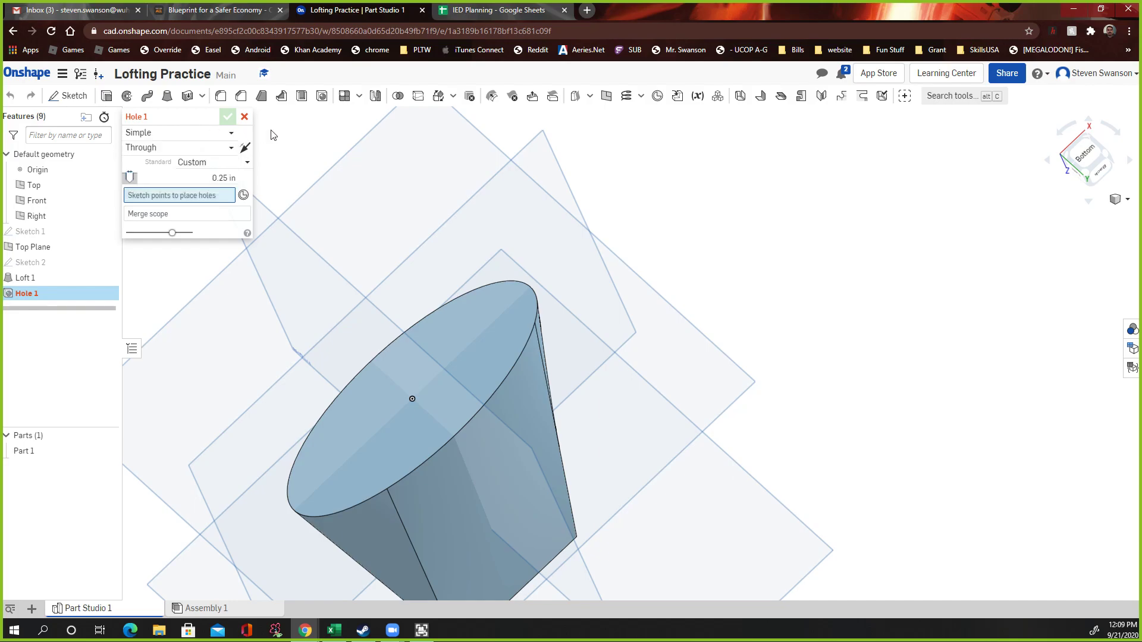
pyautogui.click(185, 153)
pyautogui.click(182, 181)
pyautogui.click(245, 117)
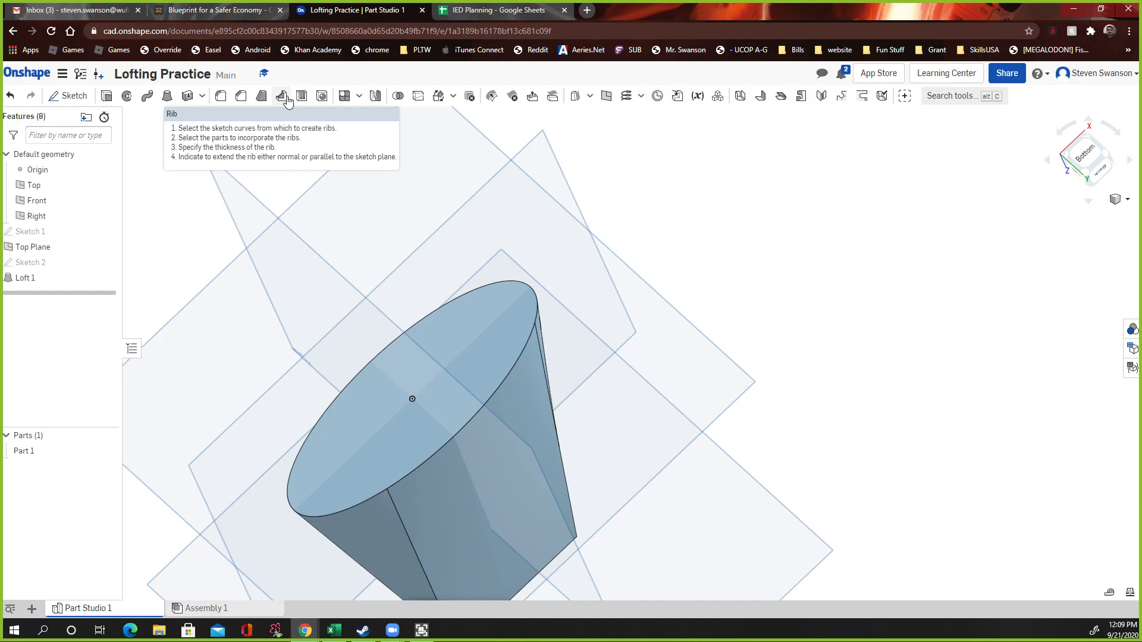
pyautogui.click(302, 97)
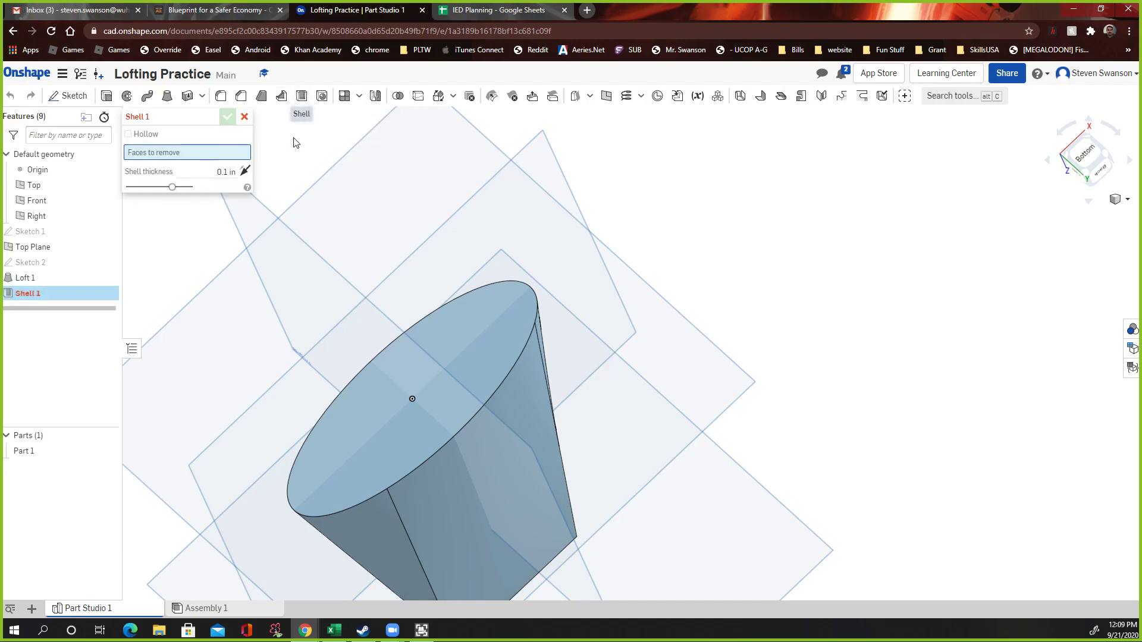
pyautogui.click(128, 134)
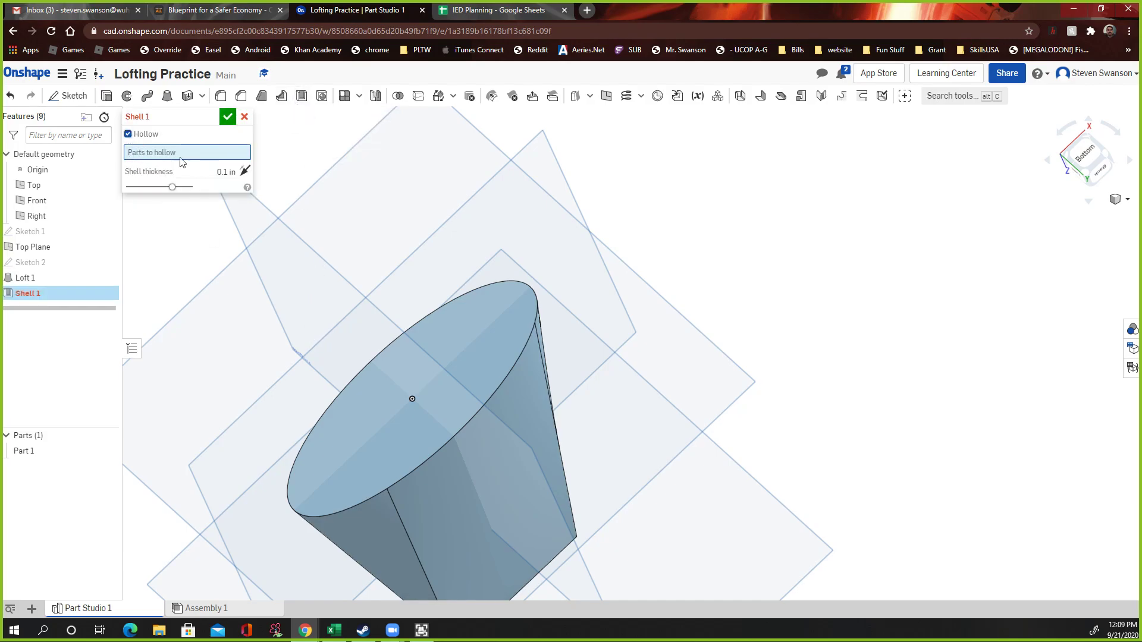
pyautogui.click(412, 406)
pyautogui.click(244, 116)
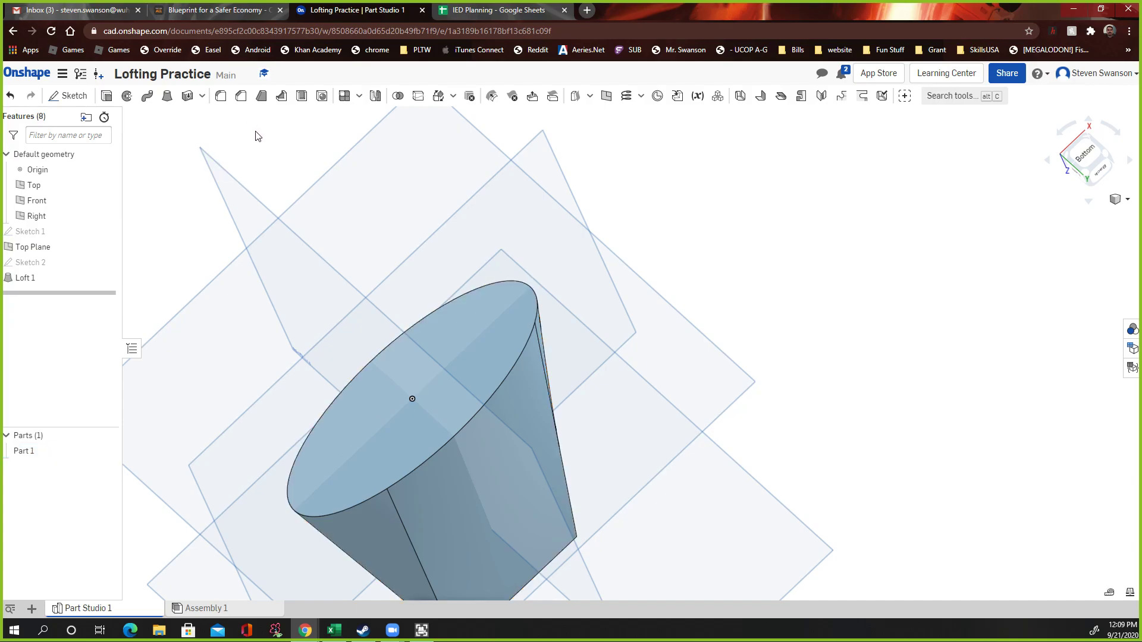
# Shell the loft with a 0.1 in wall thickness, removing its elliptical face and leaving the Hollow option off
pyautogui.click(427, 388)
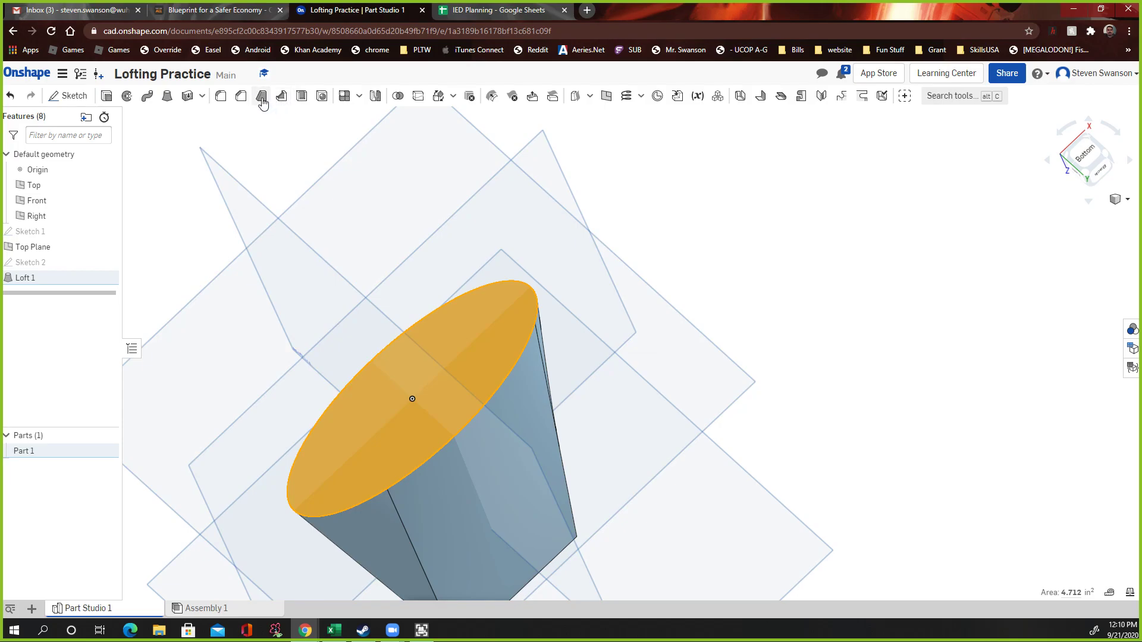
pyautogui.click(302, 97)
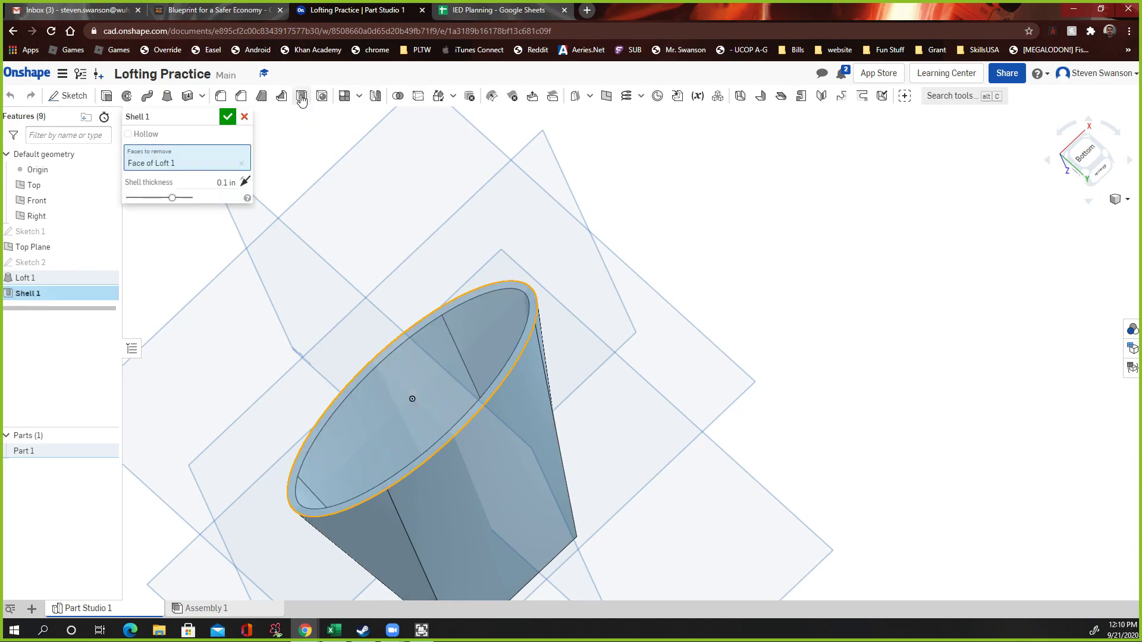
pyautogui.click(129, 135)
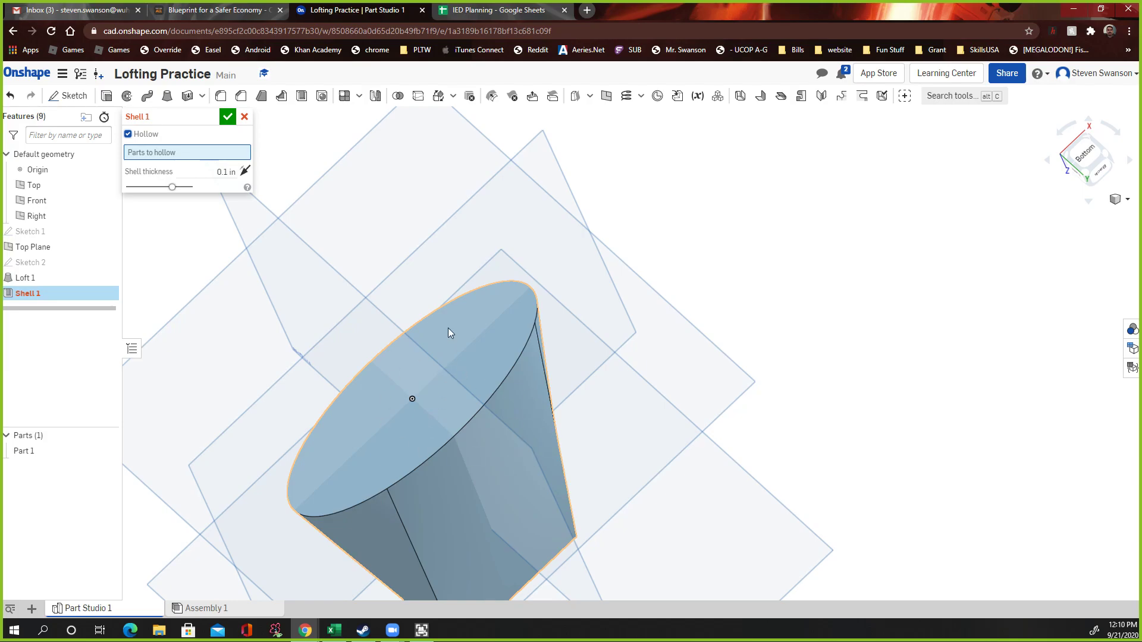
pyautogui.click(444, 351)
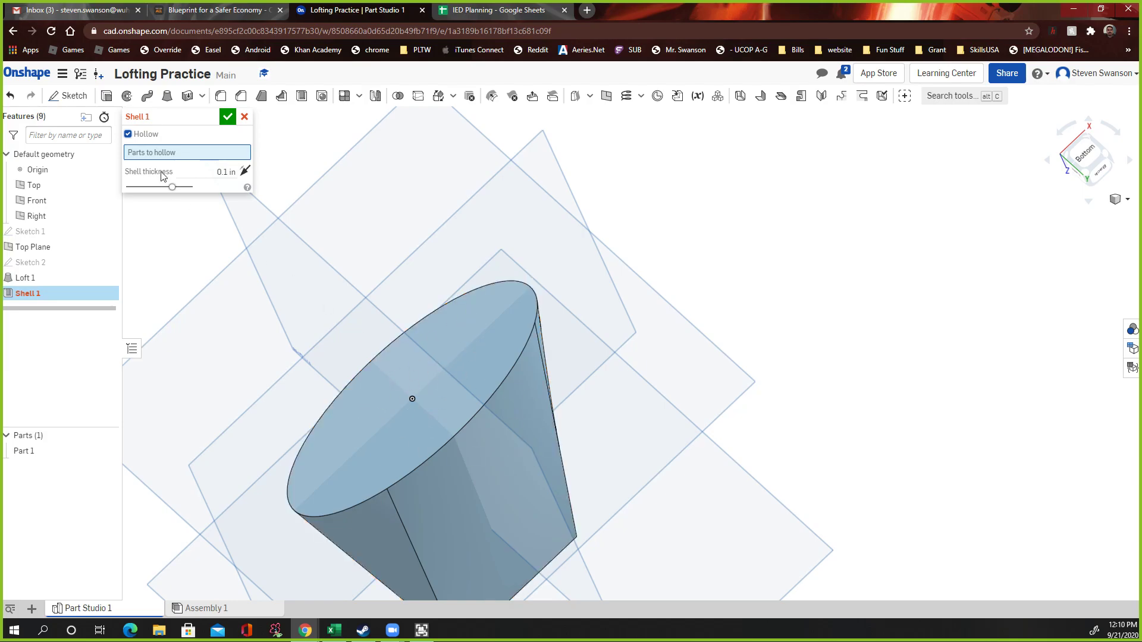
pyautogui.click(128, 134)
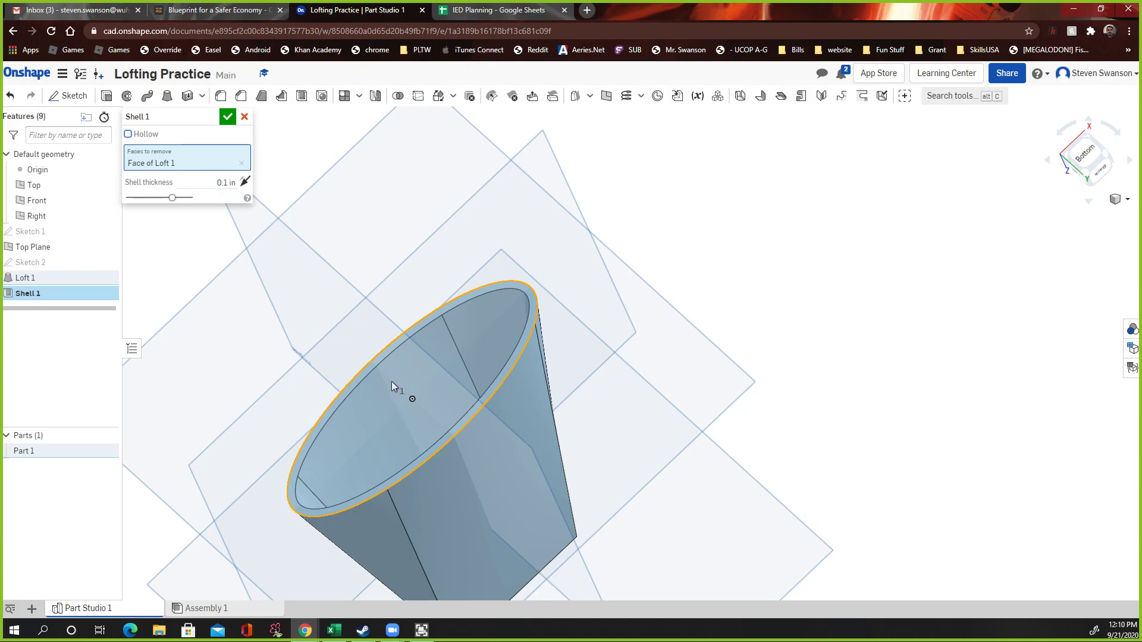
pyautogui.click(228, 118)
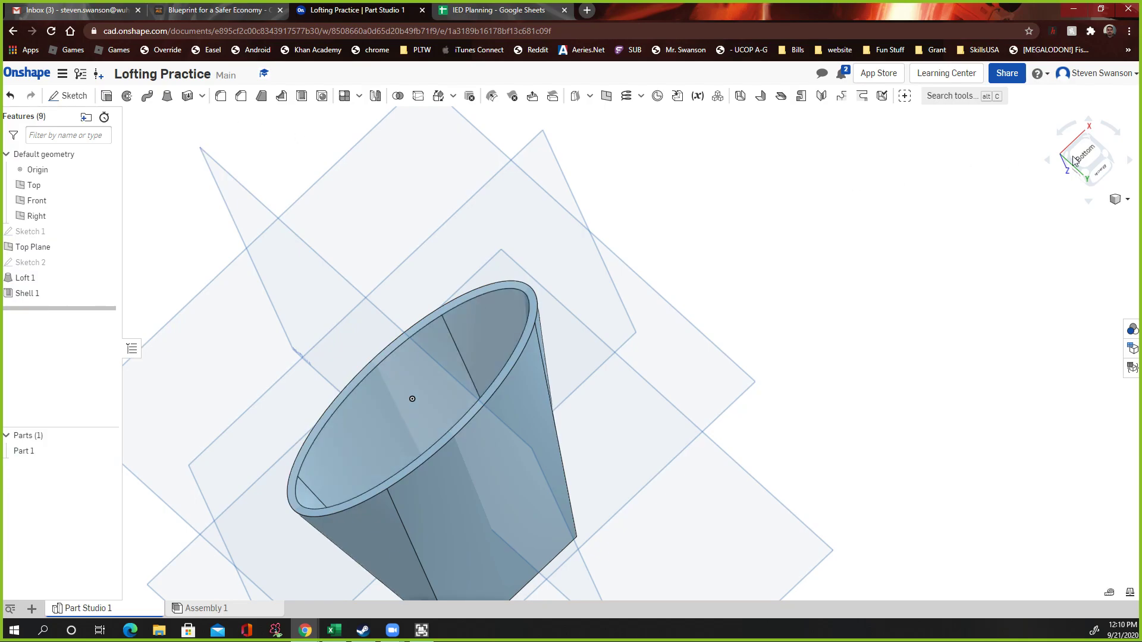
# Try a second shell on the part with a 0.1 in thickness, removing its rectangular end face
pyautogui.click(1088, 121)
pyautogui.click(1088, 121)
pyautogui.click(1088, 121)
pyautogui.click(1088, 121)
pyautogui.click(1088, 122)
pyautogui.click(1087, 122)
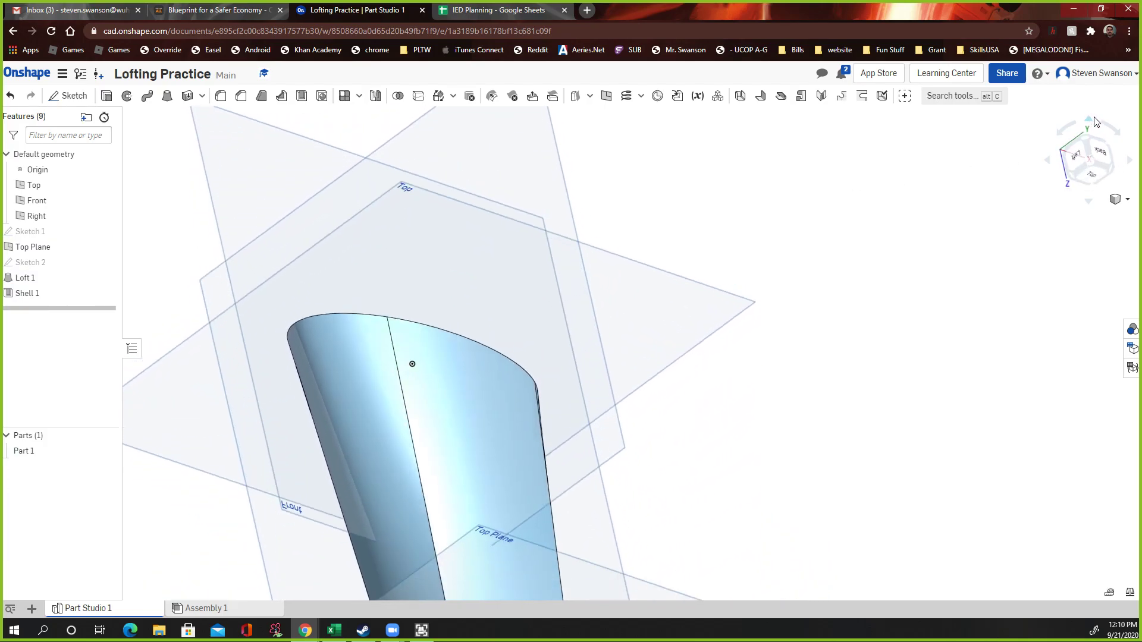
pyautogui.click(1088, 122)
pyautogui.click(1088, 122)
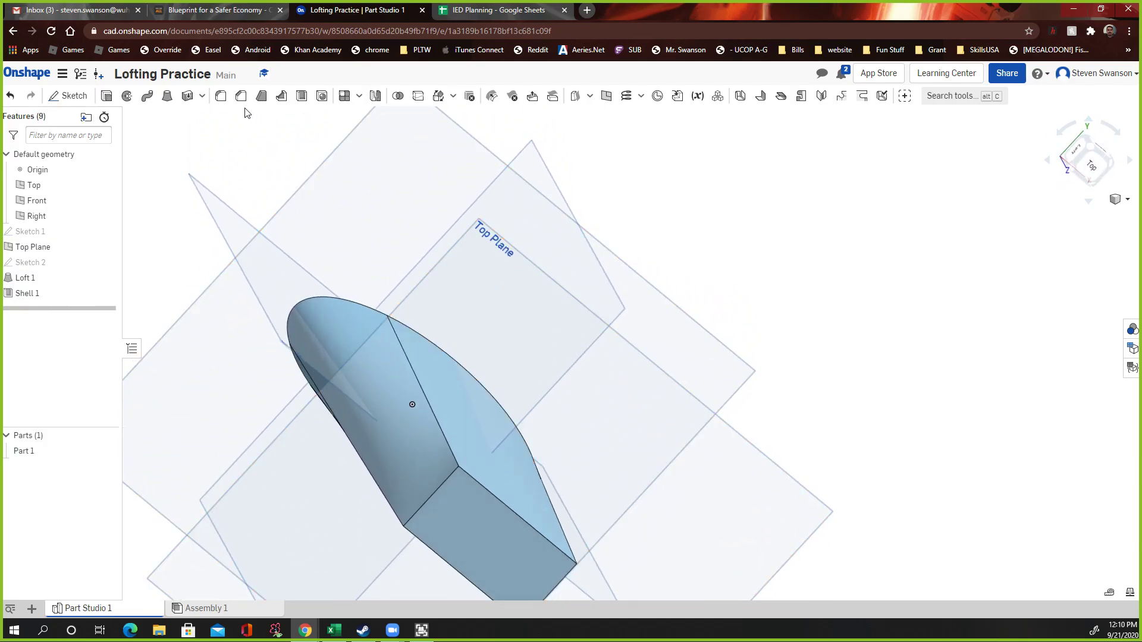
pyautogui.click(302, 96)
pyautogui.click(481, 545)
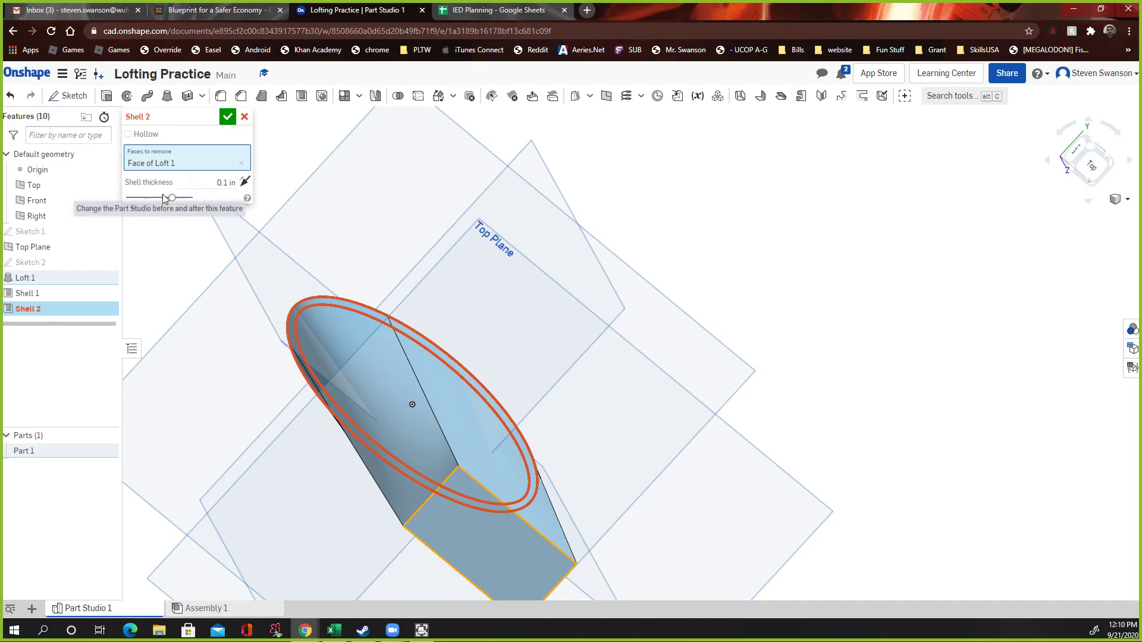
pyautogui.click(244, 117)
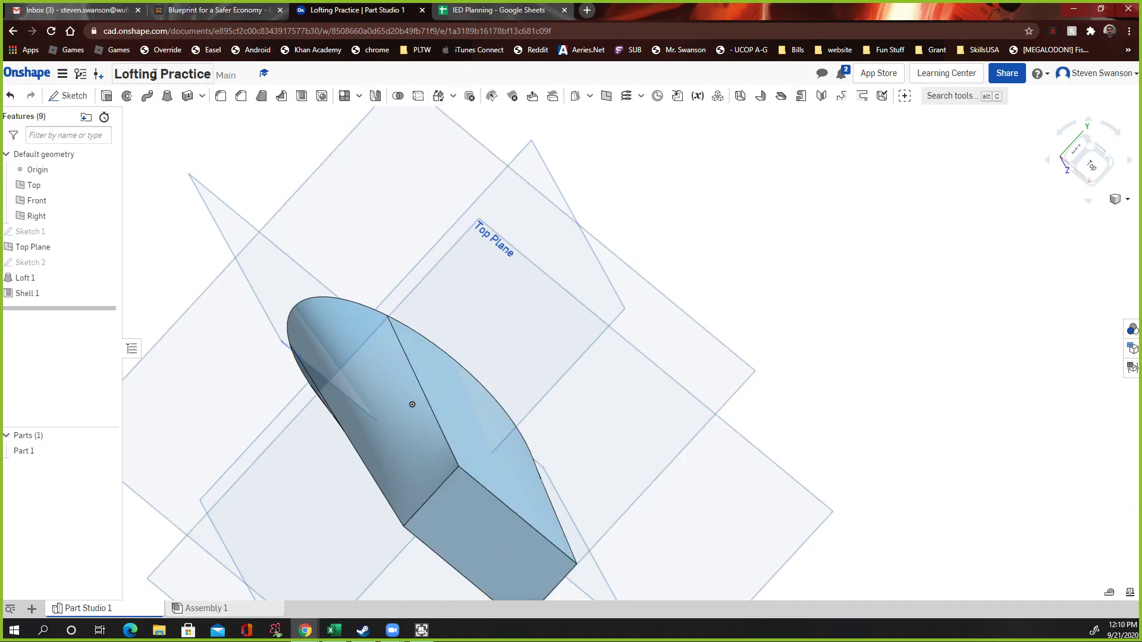
# Sketch a corner rectangle about 1.79 in wide on the loft's rectangular end face, just inside the face outline
pyautogui.click(49, 96)
pyautogui.click(465, 528)
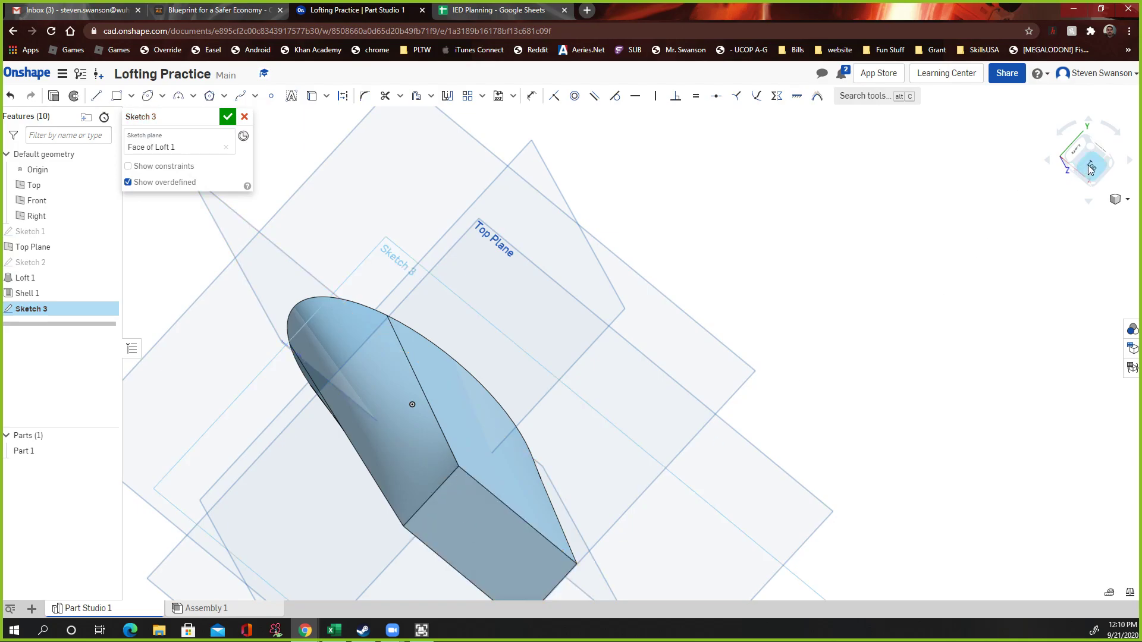
pyautogui.click(1046, 159)
pyautogui.click(1088, 120)
pyautogui.click(1087, 163)
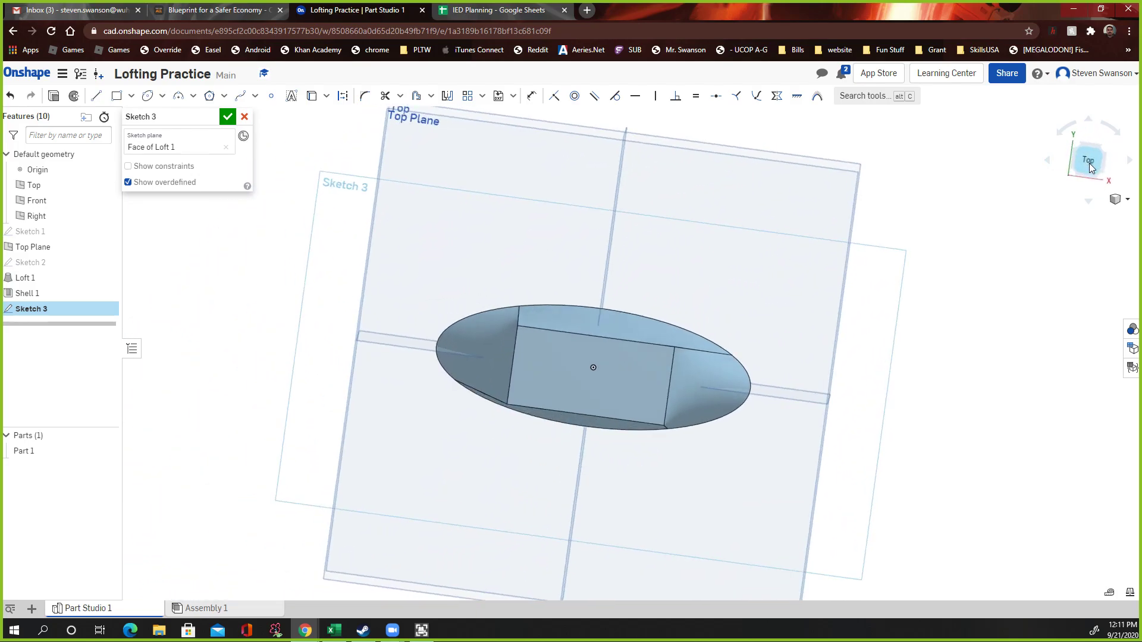
pyautogui.scroll(3, 648, 364)
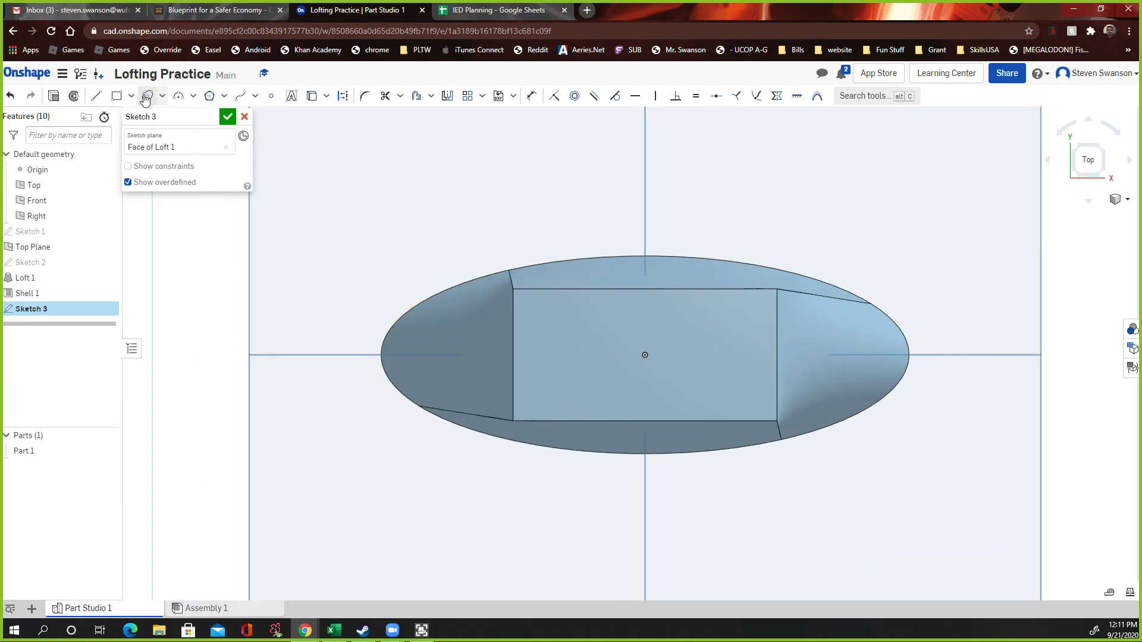
pyautogui.click(116, 96)
pyautogui.click(527, 298)
pyautogui.click(764, 409)
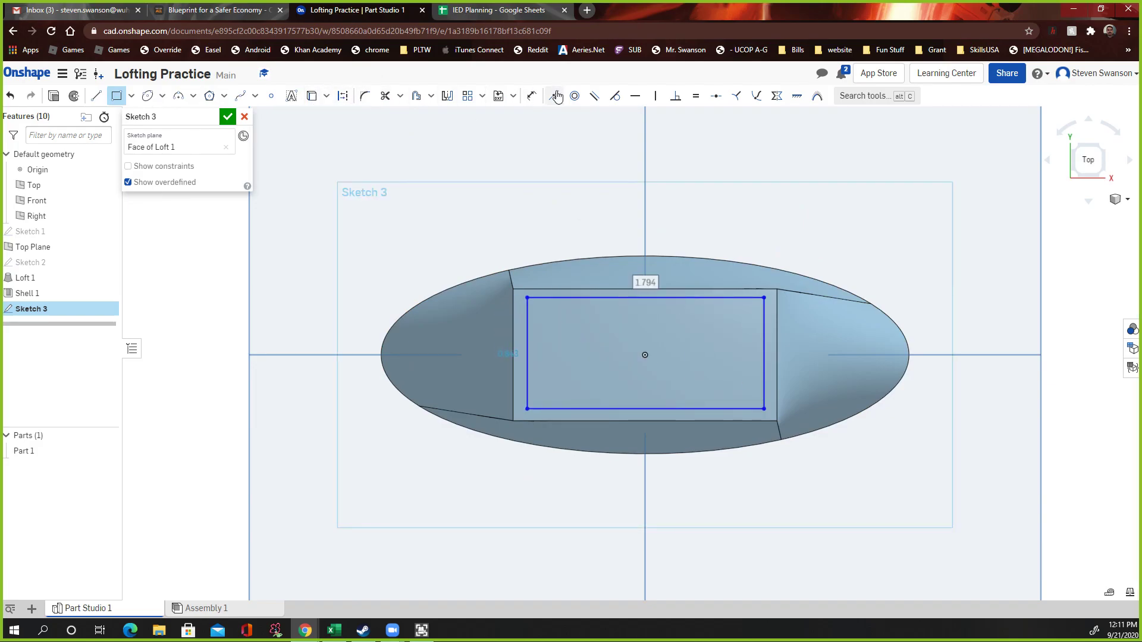
# Dimension the sketched rectangle's upper edge 0.1 in from the upper edge of the loft's end face
pyautogui.click(532, 96)
pyautogui.scroll(5, 623, 288)
pyautogui.click(625, 288)
pyautogui.click(624, 312)
pyautogui.click(230, 297)
pyautogui.write('0.1')
pyautogui.press('Return')
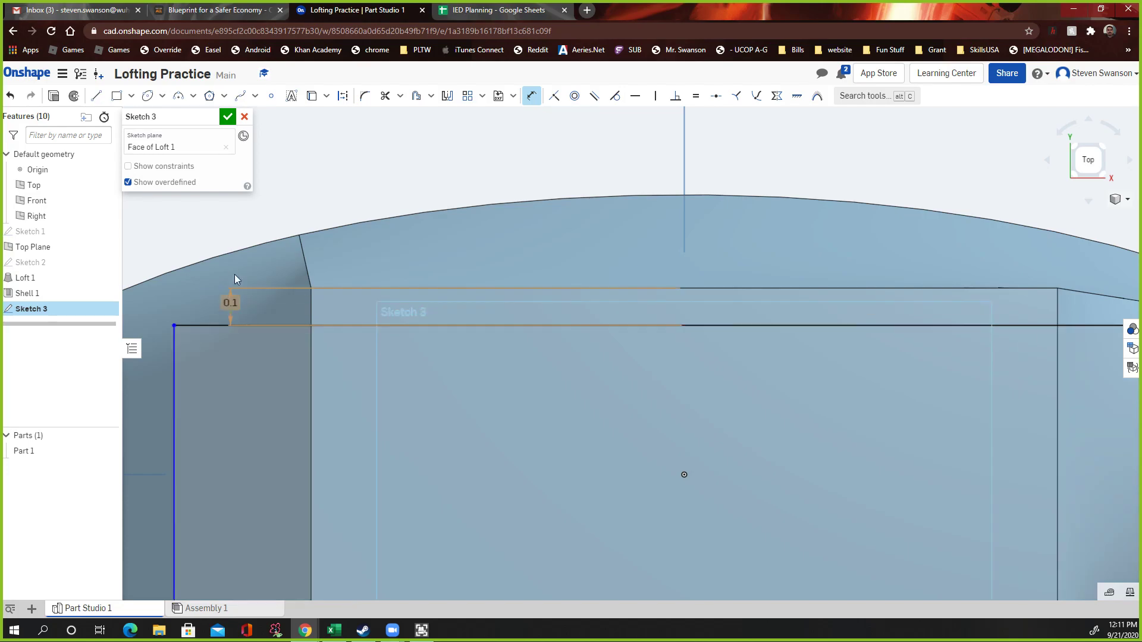
# Dimension the width of the sketched rectangle to 1.8 in
pyautogui.scroll(-5, 275, 351)
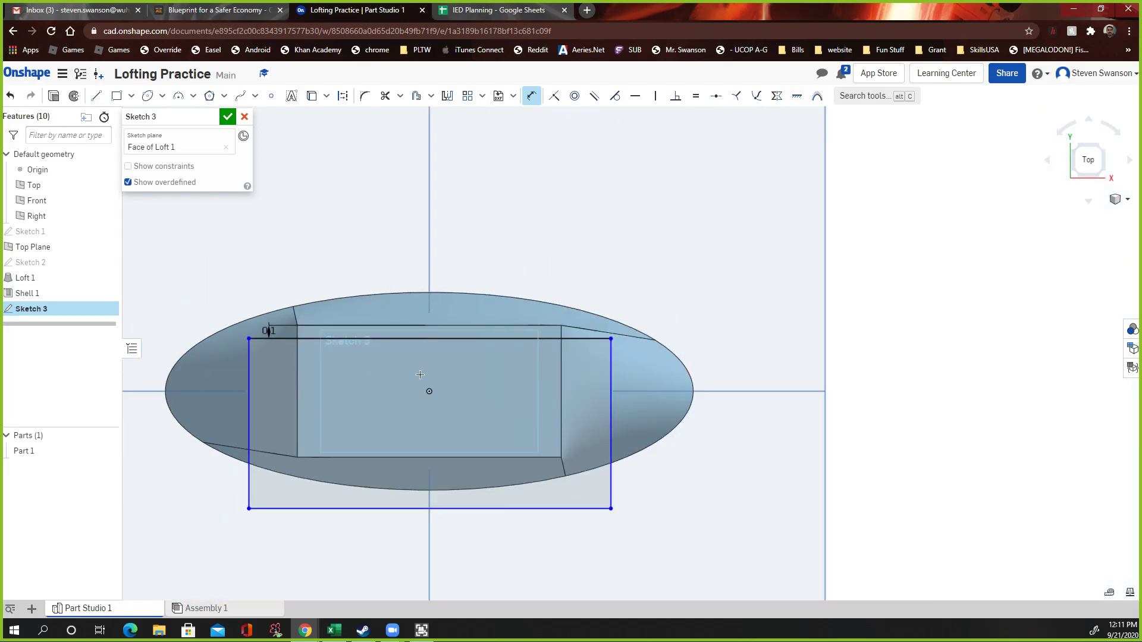
pyautogui.click(611, 420)
pyautogui.click(249, 425)
pyautogui.click(415, 563)
pyautogui.write('1.8')
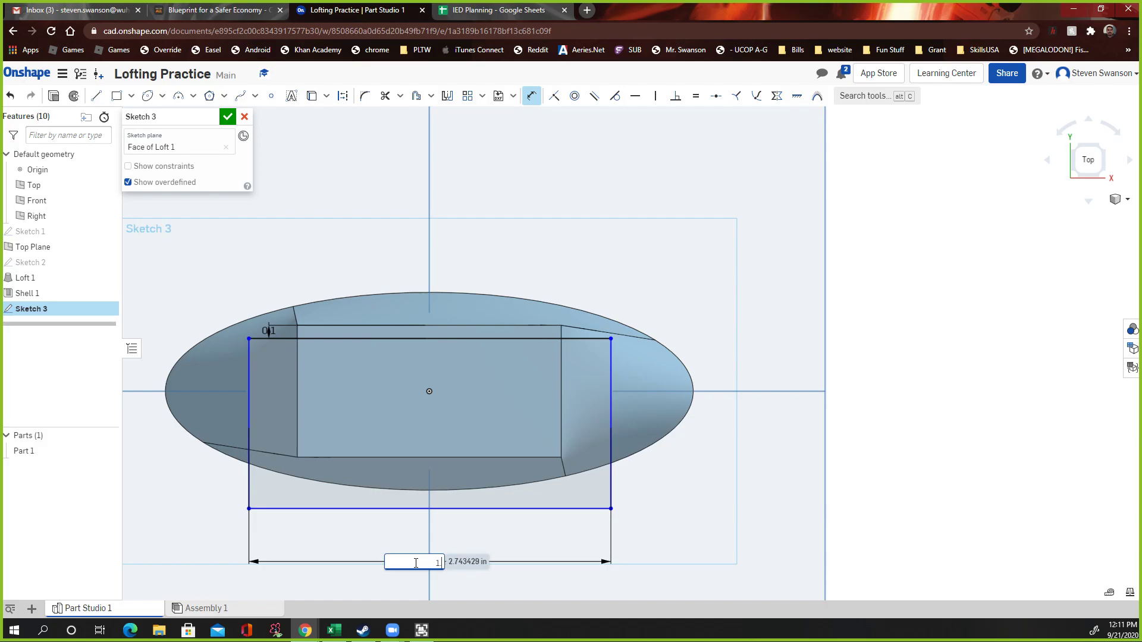
pyautogui.press('Return')
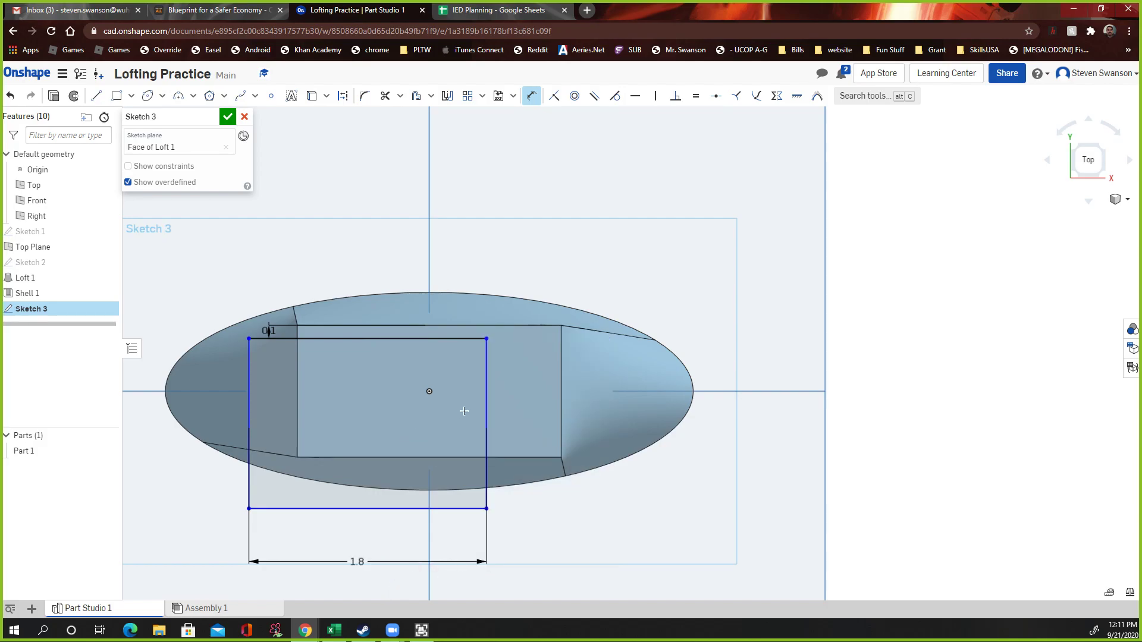
# Dimension the sketched rectangle's right edge 0.1 in from the right edge of the end face
pyautogui.click(487, 411)
pyautogui.click(561, 411)
pyautogui.click(536, 534)
pyautogui.write('0.1')
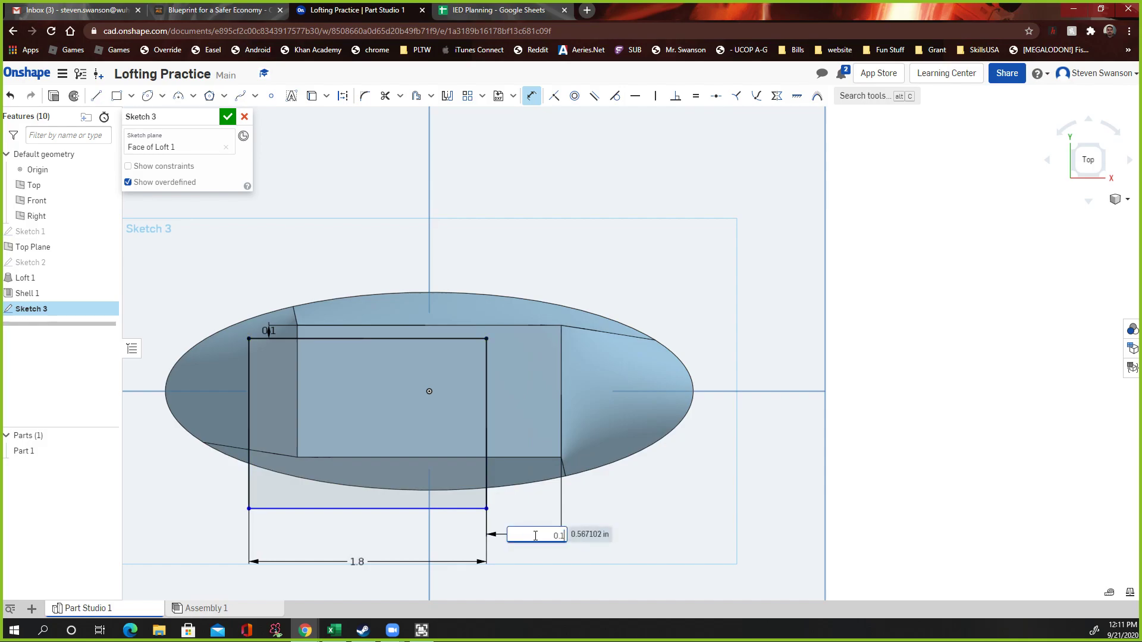
pyautogui.press('Return')
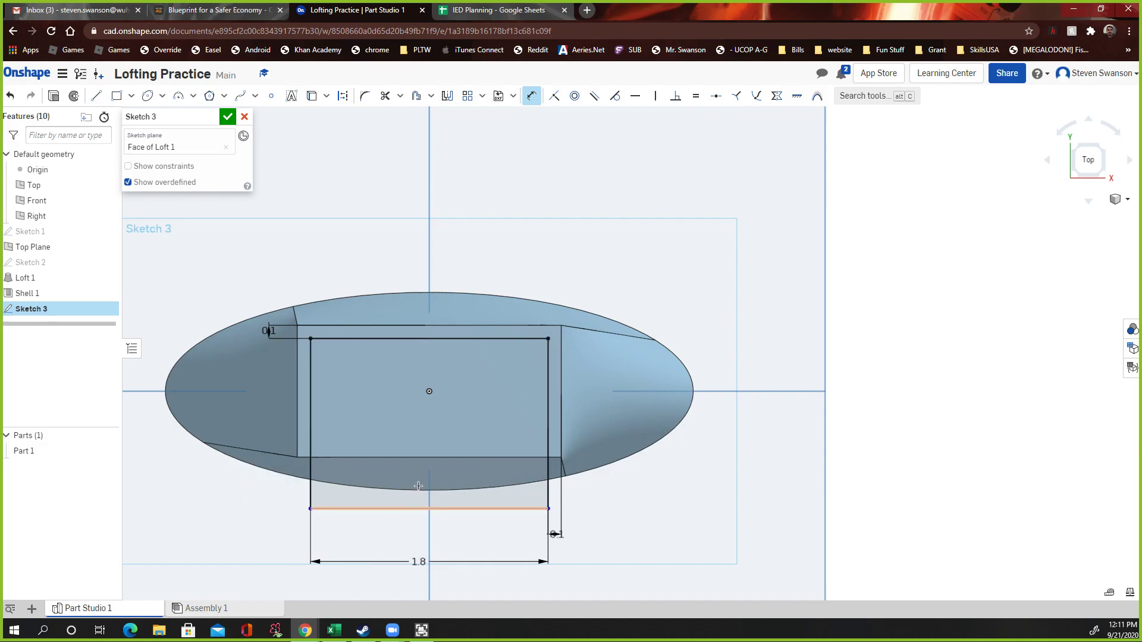
# Dimension the sketched rectangle's height to 0.8 in and finish the sketch
pyautogui.click(425, 338)
pyautogui.click(380, 509)
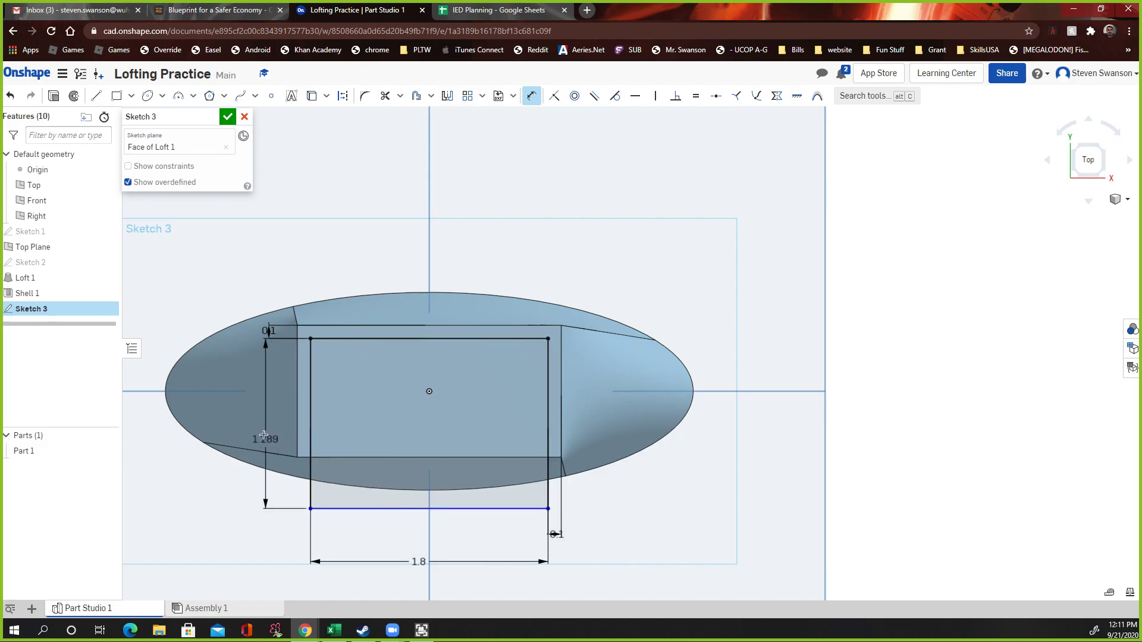
pyautogui.click(252, 422)
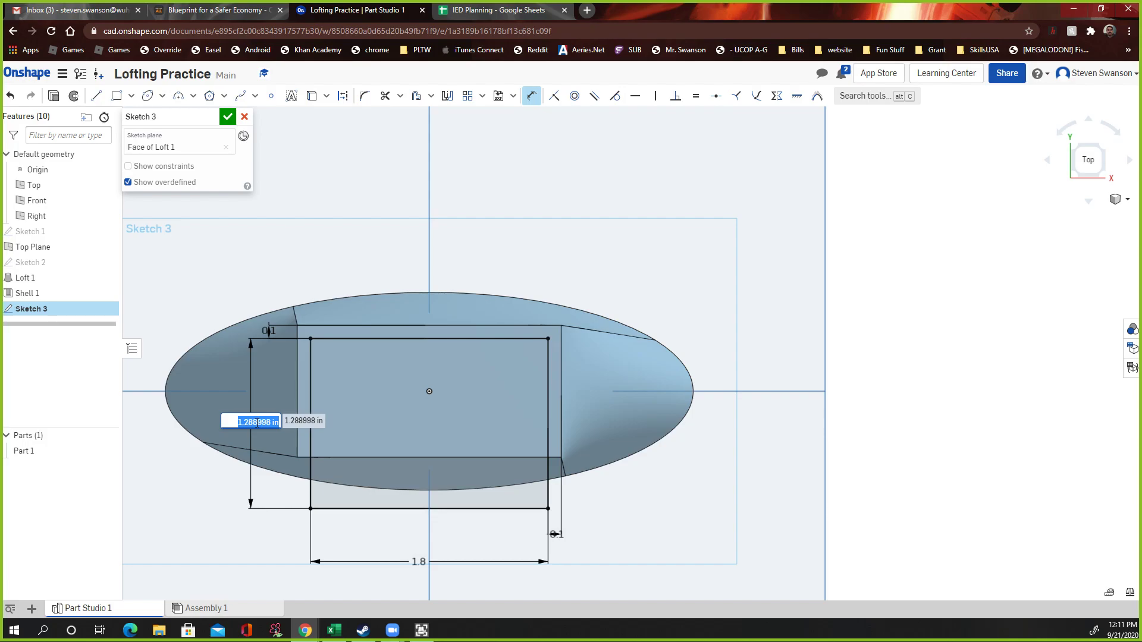
pyautogui.write('1.3')
pyautogui.press('Return')
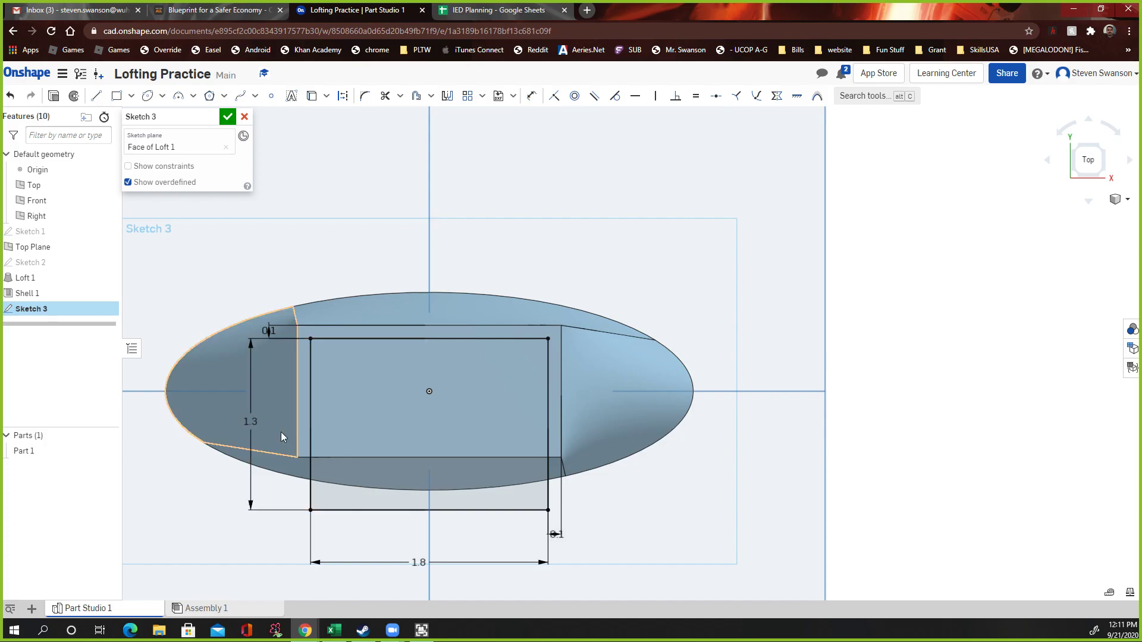
pyautogui.doubleClick(251, 421)
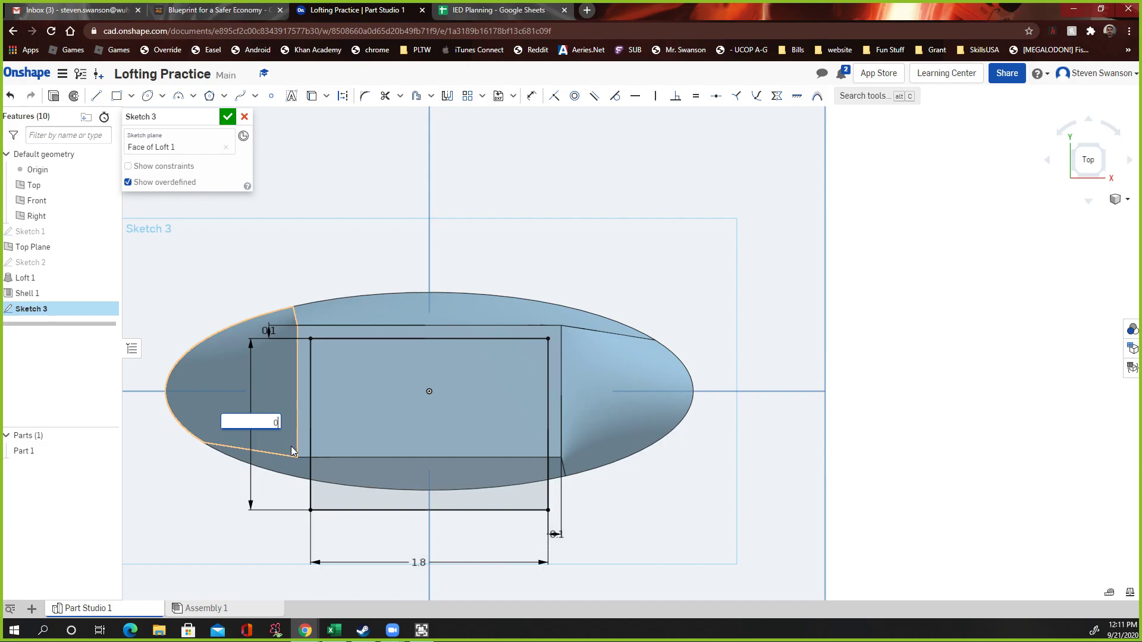
pyautogui.write('0.8')
pyautogui.press('Return')
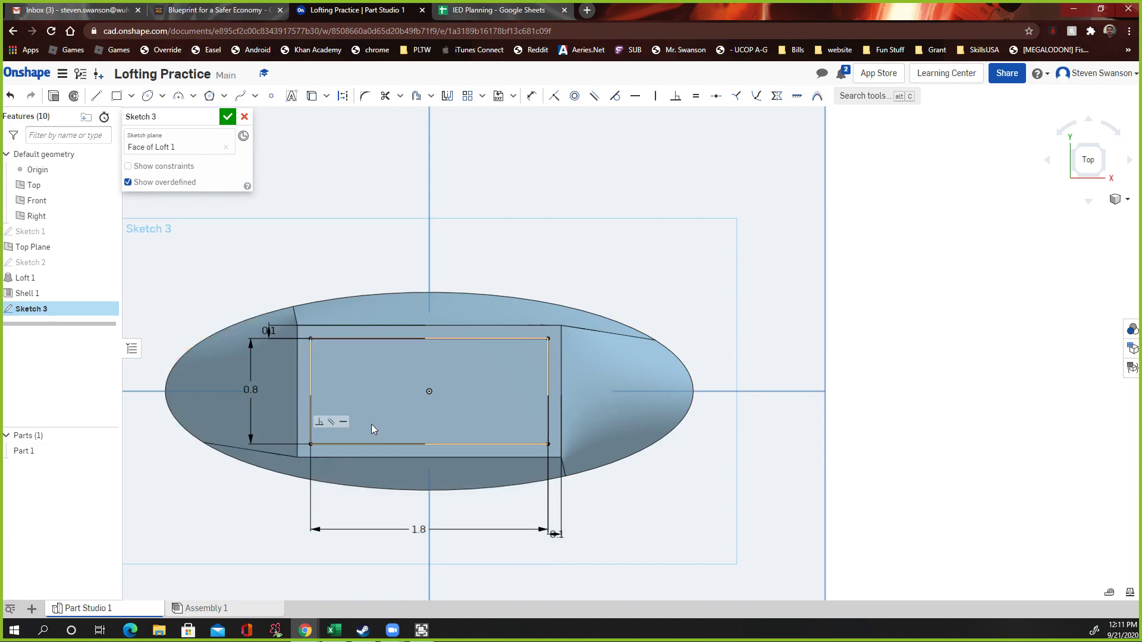
pyautogui.scroll(3, 459, 379)
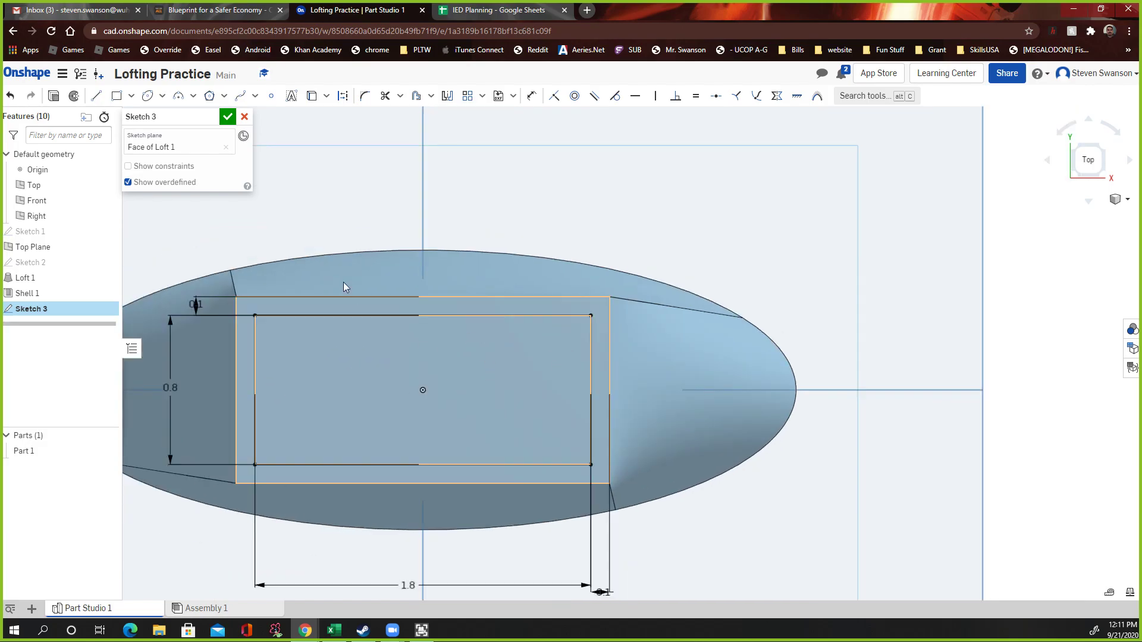
pyautogui.click(227, 117)
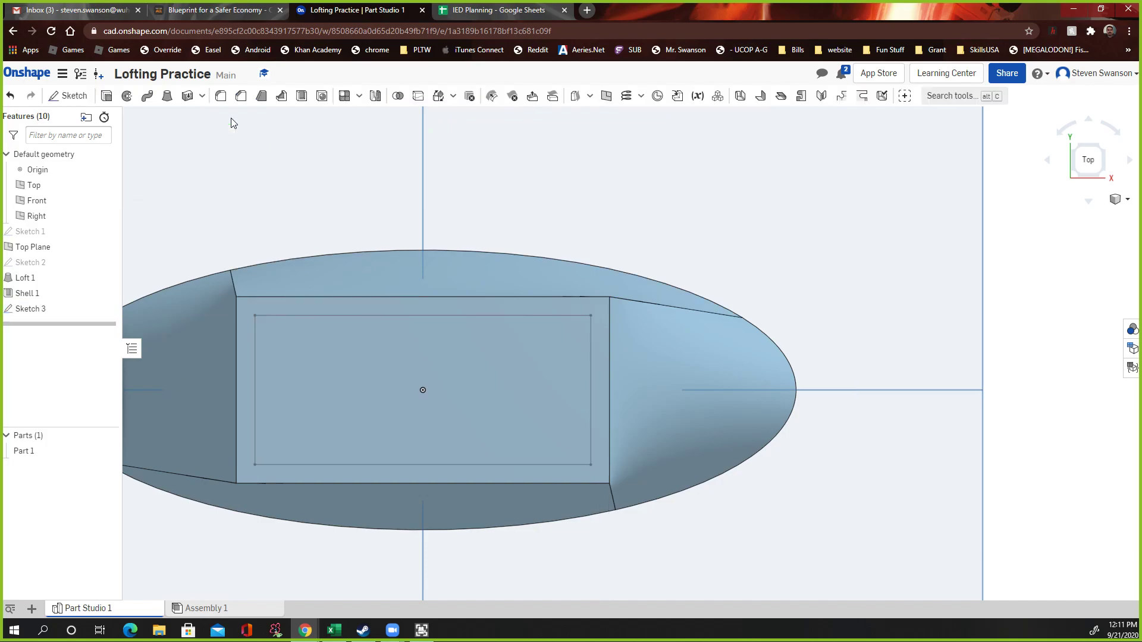
# Cut the inner rectangle through the shelled end wall with a blind Extrude Remove 0.1 in deep and view the opening
pyautogui.click(109, 97)
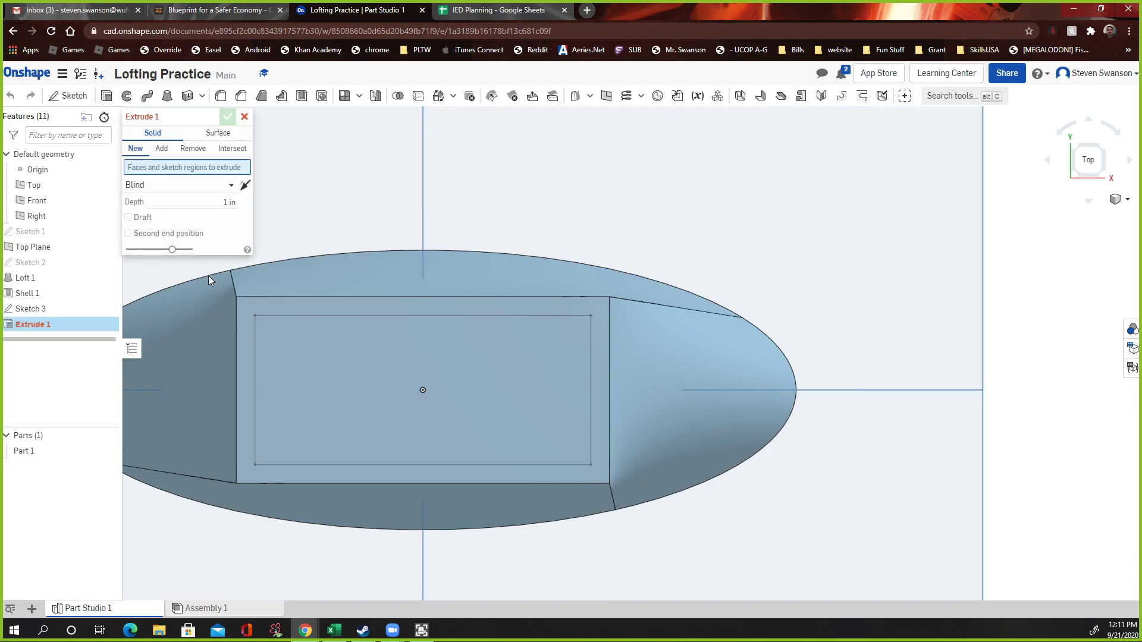
pyautogui.click(289, 351)
pyautogui.click(1090, 120)
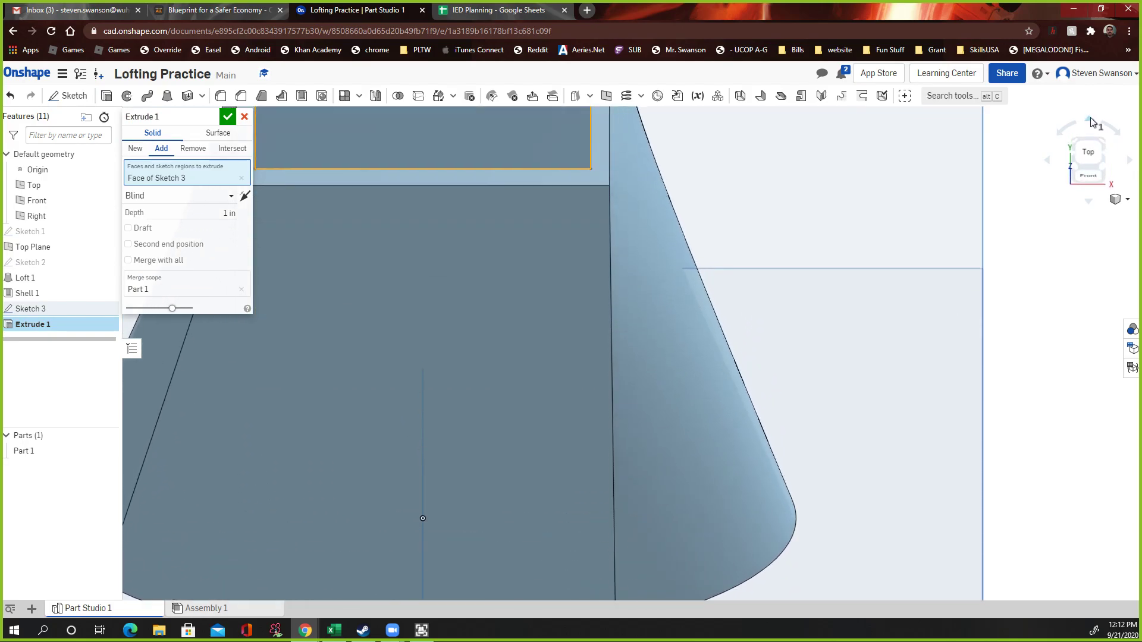
pyautogui.scroll(-6, 688, 145)
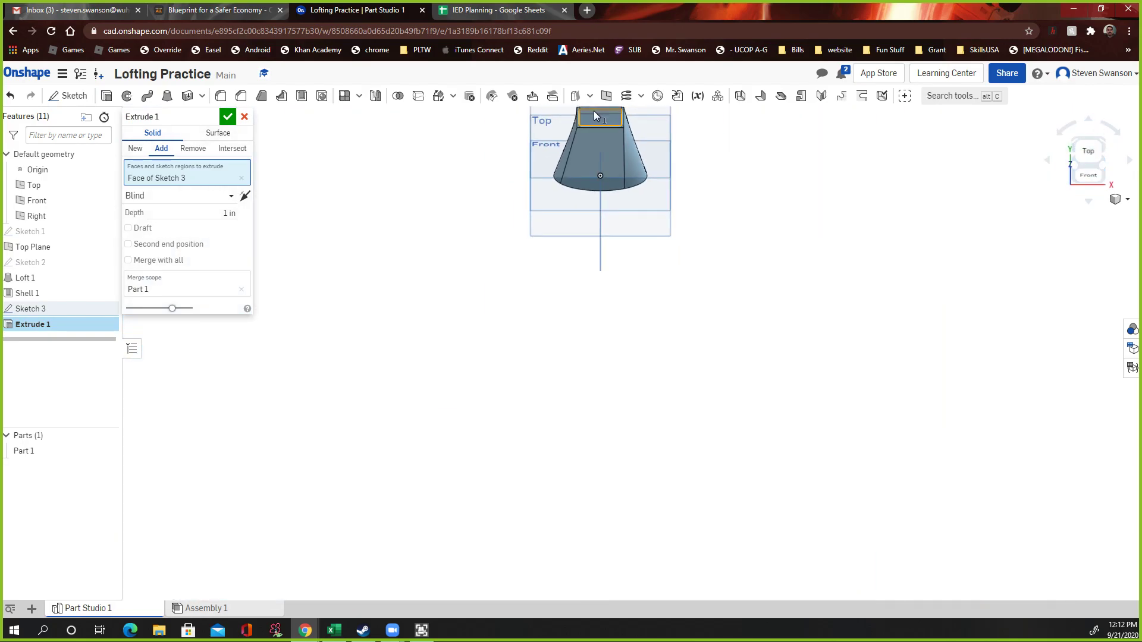
pyautogui.scroll(6, 589, 180)
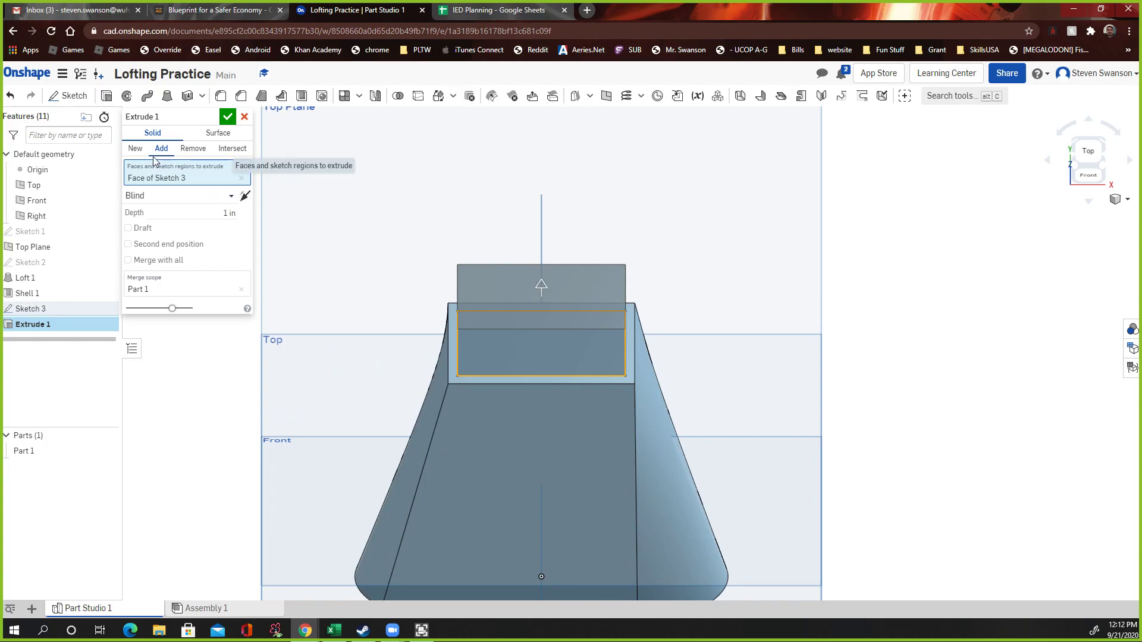
pyautogui.click(193, 150)
pyautogui.click(195, 213)
pyautogui.write('0.1')
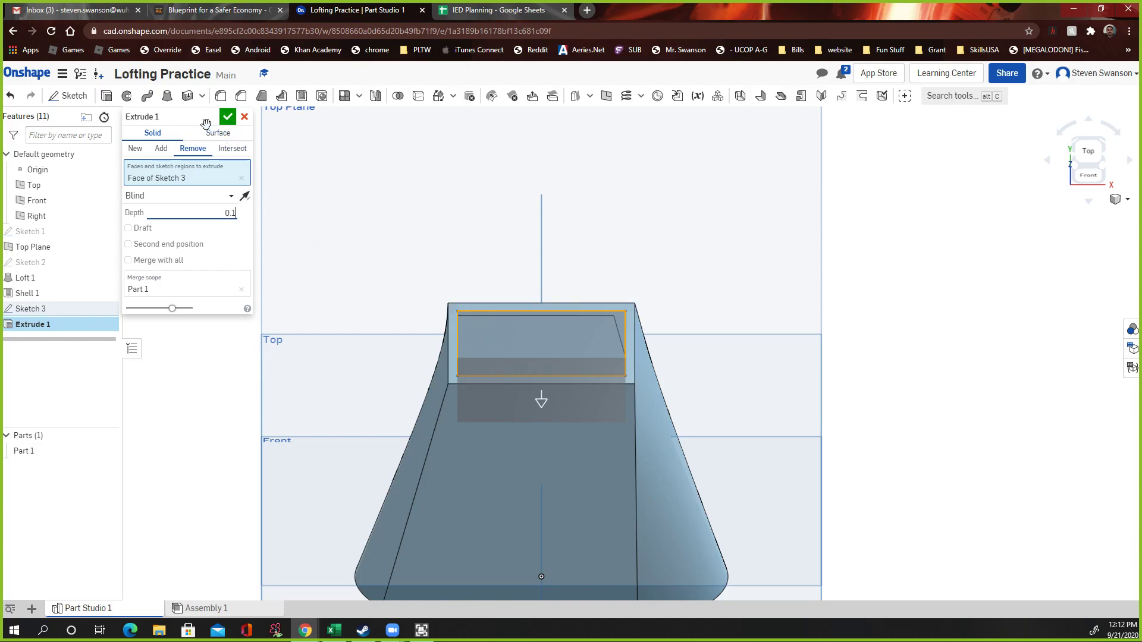
pyautogui.click(226, 122)
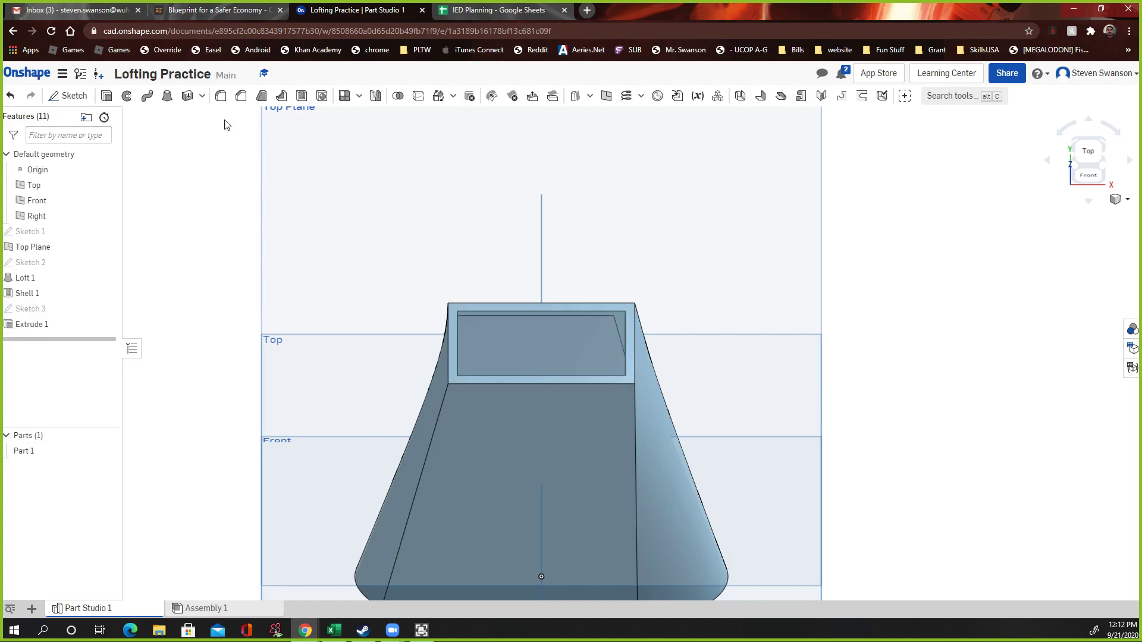
pyautogui.click(1089, 202)
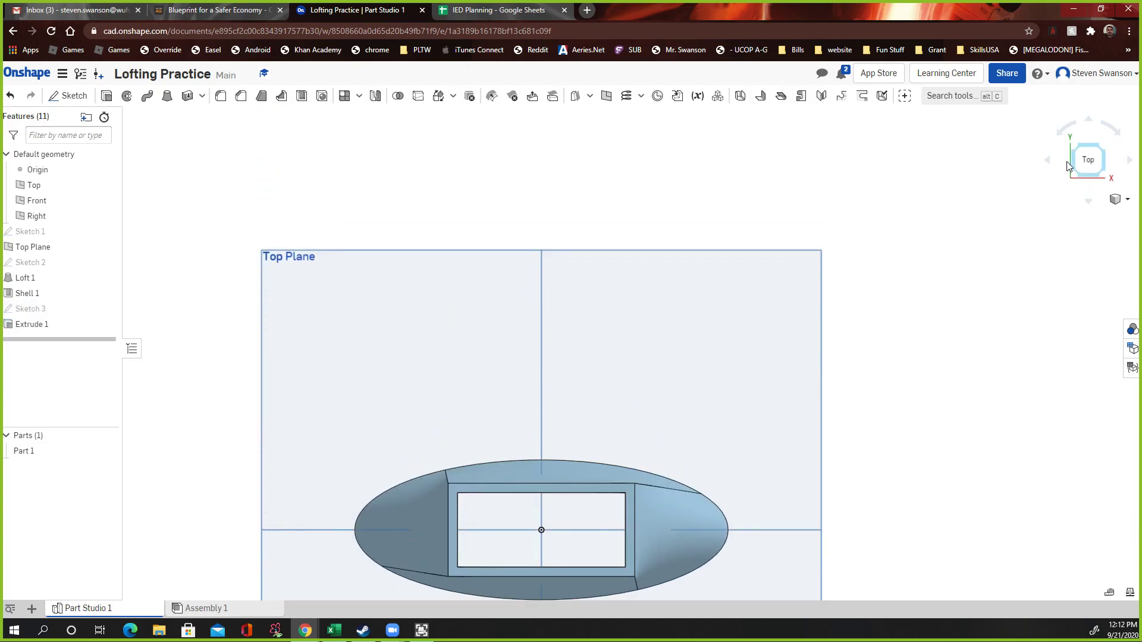
pyautogui.click(1094, 121)
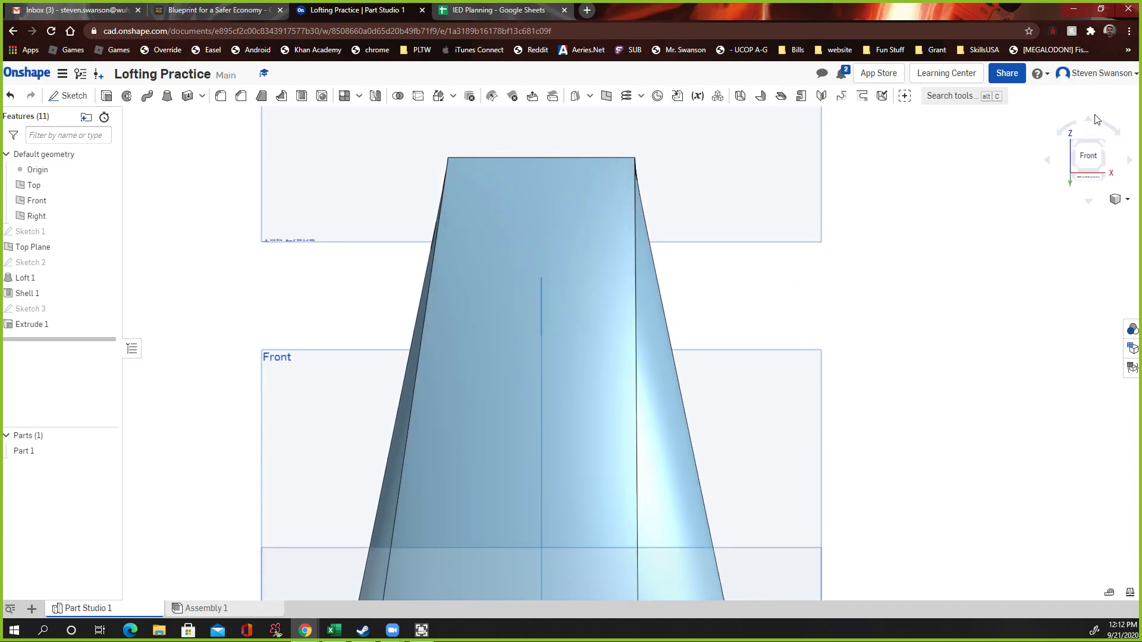
# Examine the shelled loft from below, looking into its open elliptical end and along the hollow interior
pyautogui.click(1092, 120)
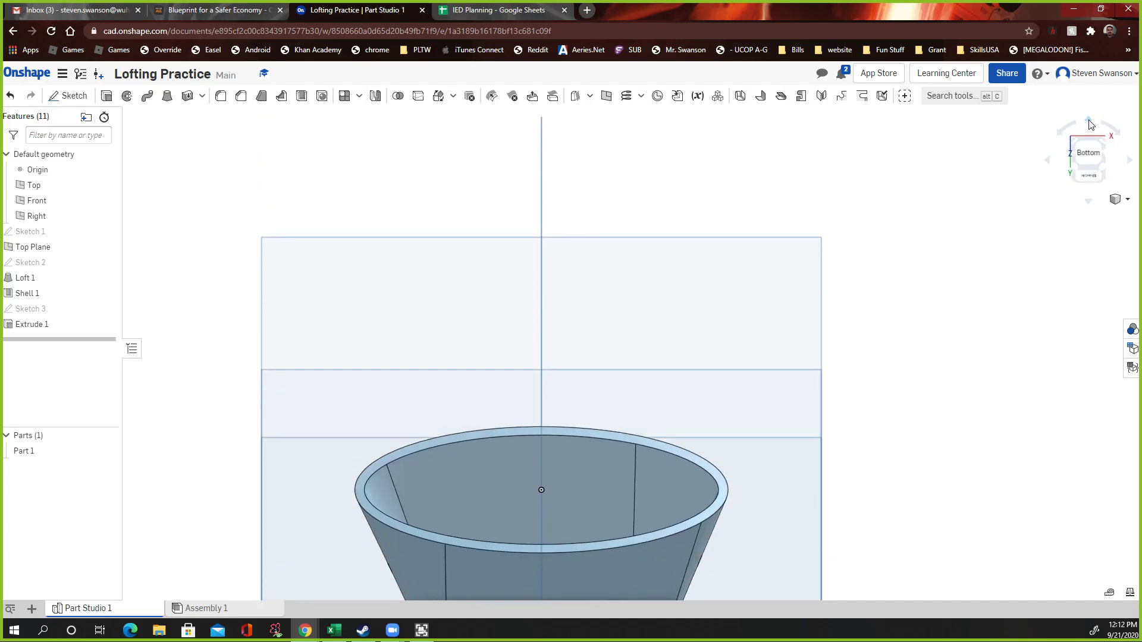
pyautogui.click(1048, 160)
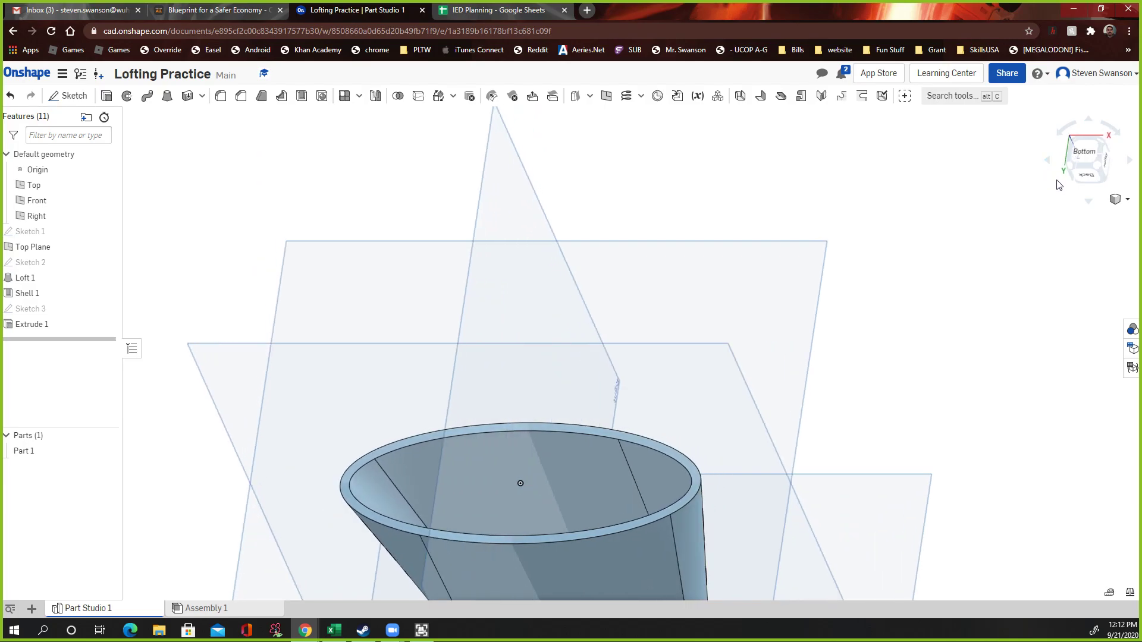
pyautogui.click(1086, 203)
pyautogui.click(1085, 203)
pyautogui.click(1086, 203)
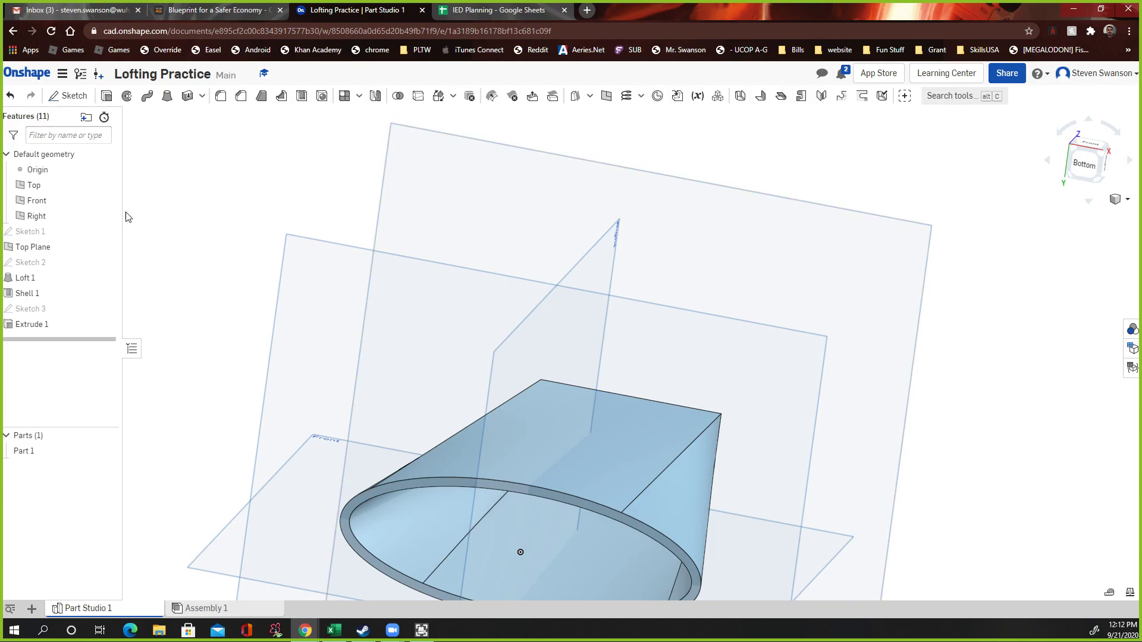
pyautogui.scroll(4, 191, 249)
pyautogui.scroll(-6, 331, 314)
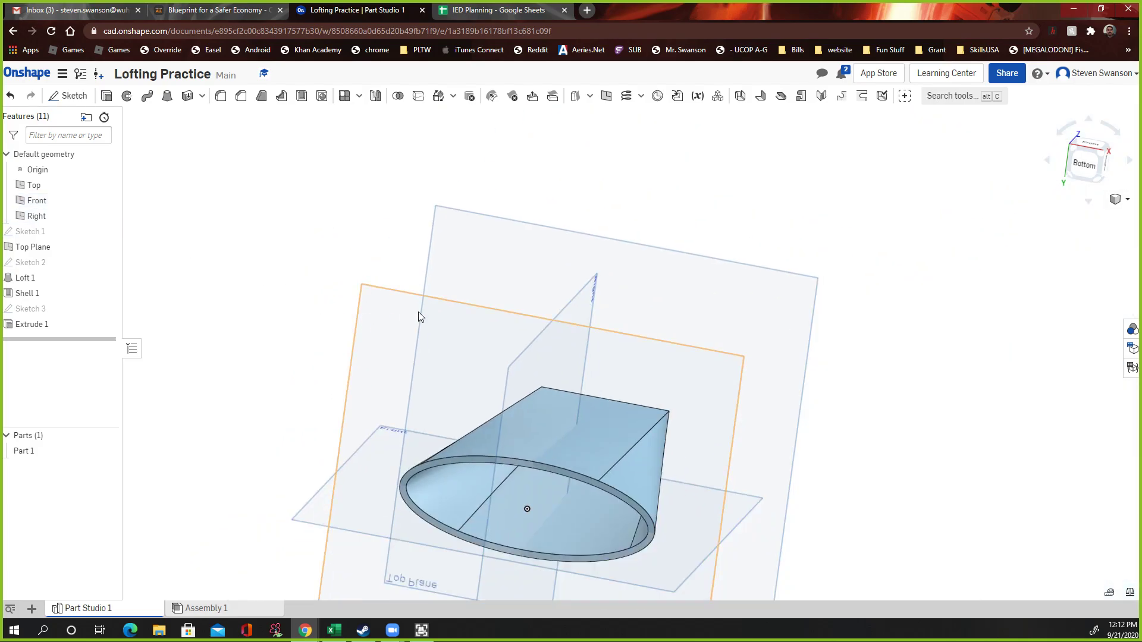
pyautogui.scroll(-3, 417, 316)
pyautogui.scroll(2, 198, 275)
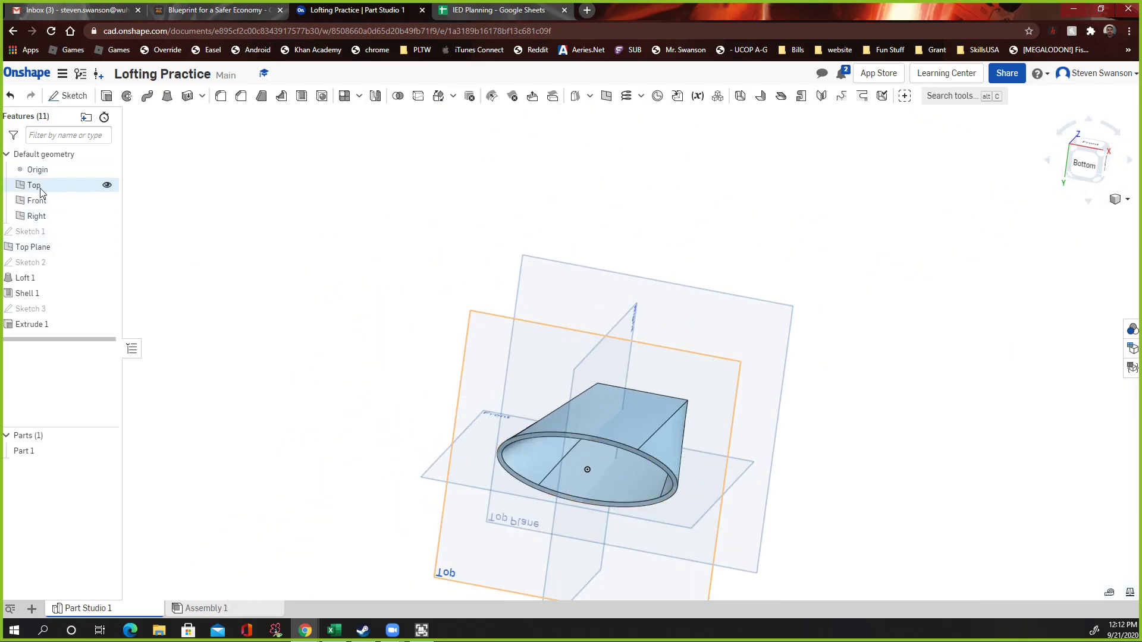
# Highlight the base ellipse sketch on the part, inspect the finished hollow loft in isometric view, and clear the selection
pyautogui.click(36, 232)
pyautogui.scroll(-2, 597, 465)
pyautogui.scroll(5, 612, 451)
pyautogui.scroll(2, 613, 451)
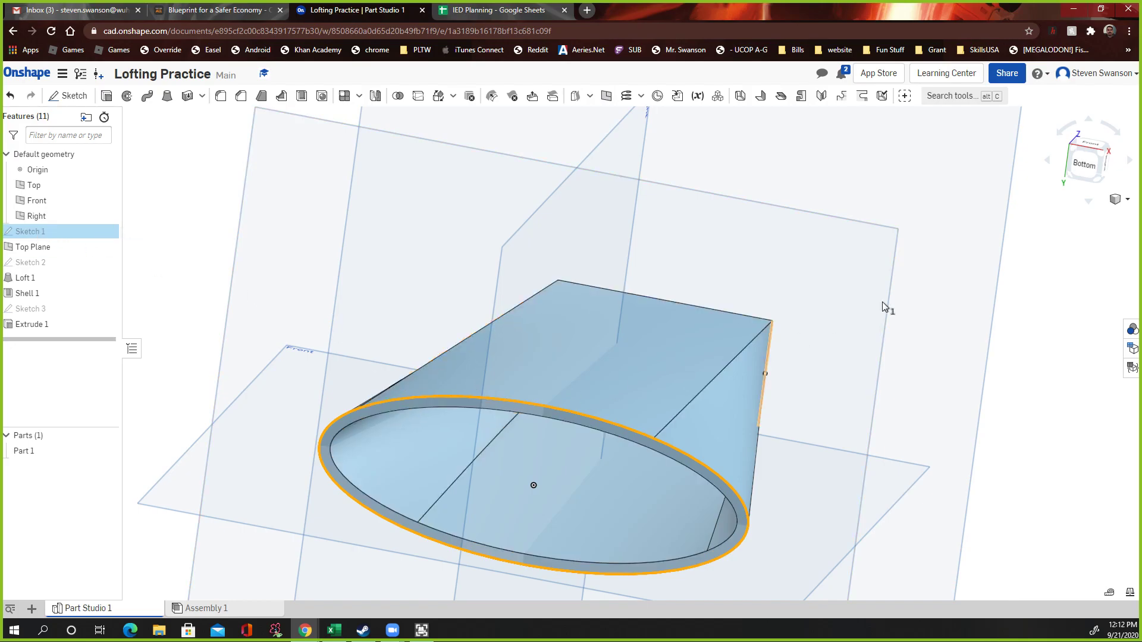
pyautogui.click(1125, 202)
pyautogui.click(1022, 222)
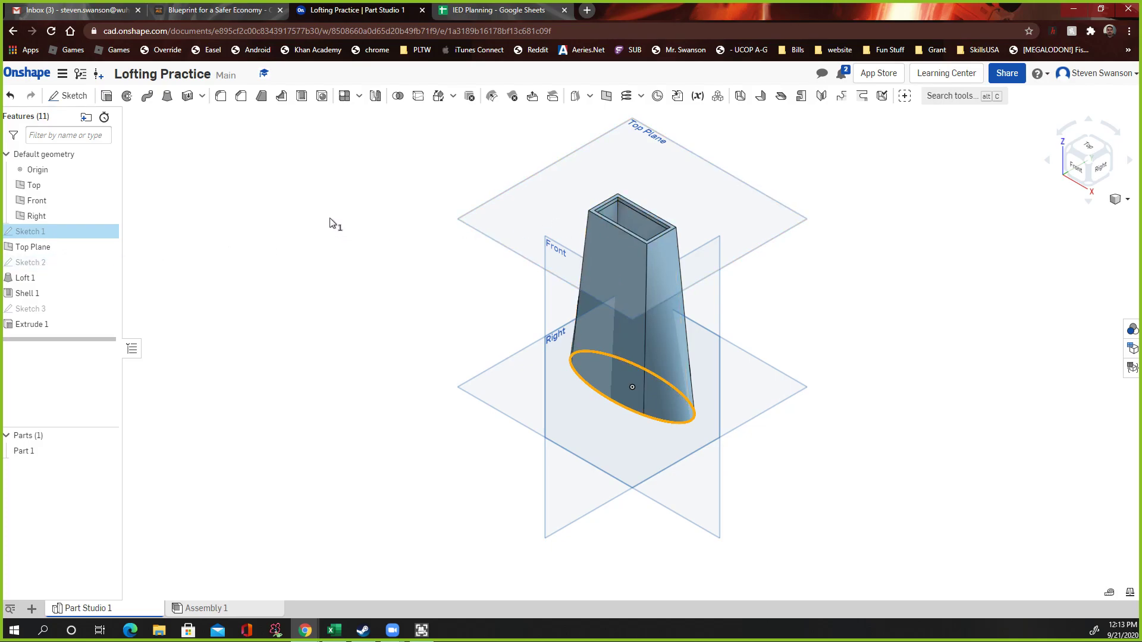
pyautogui.click(142, 237)
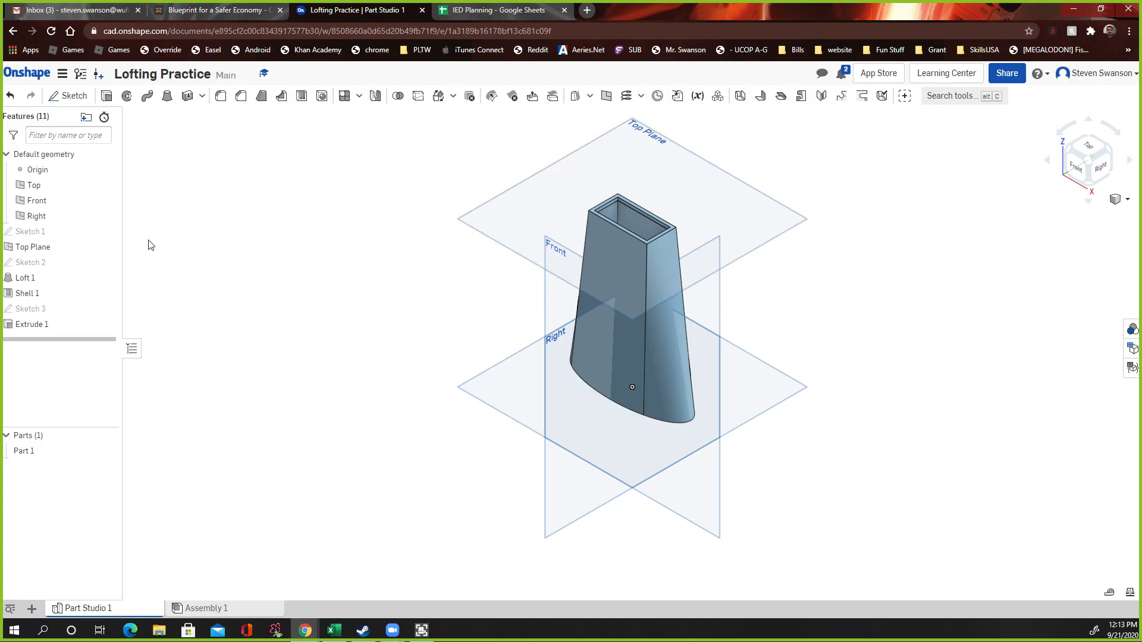